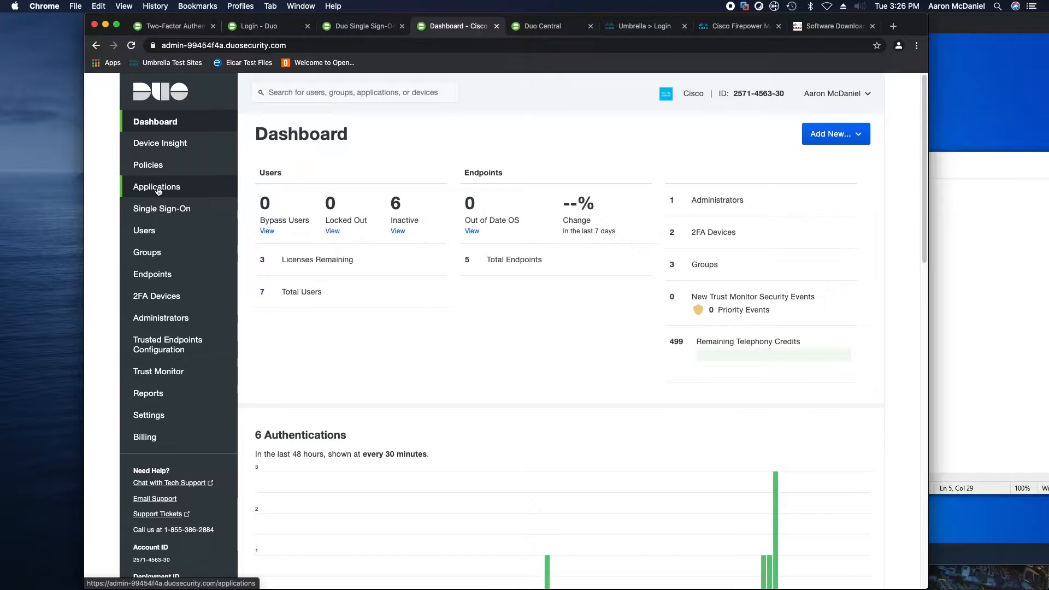
Filter the Protect an Application list to Cisco entries
left_click(157, 189)
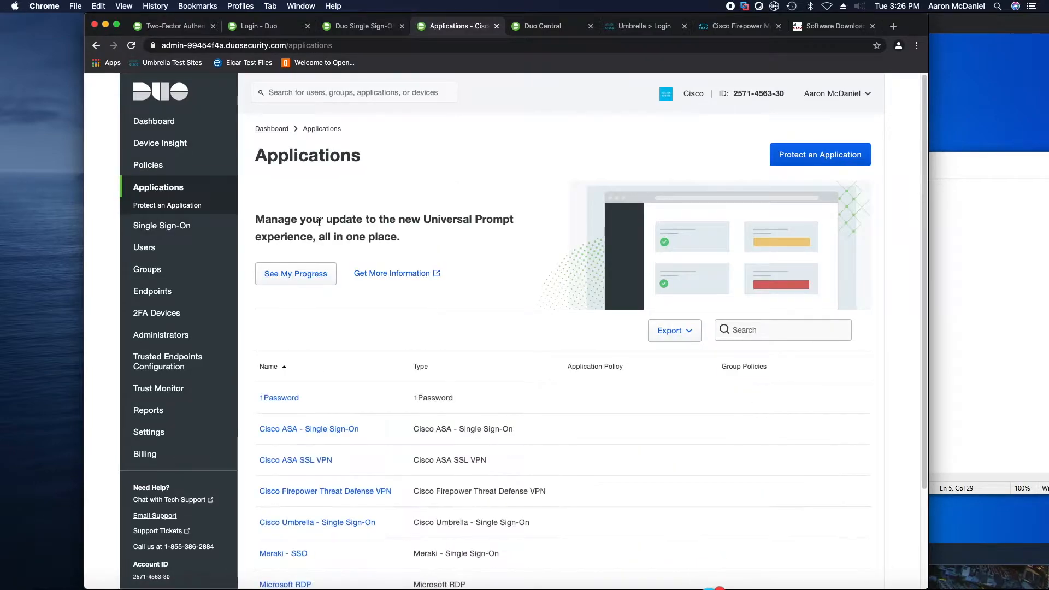
left_click(804, 155)
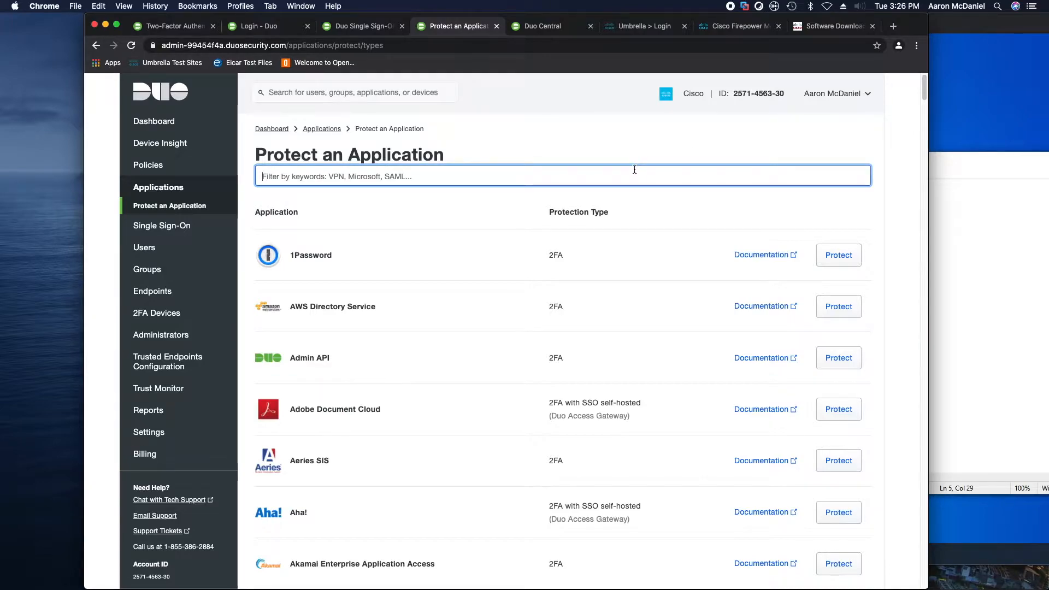
type("Cisco")
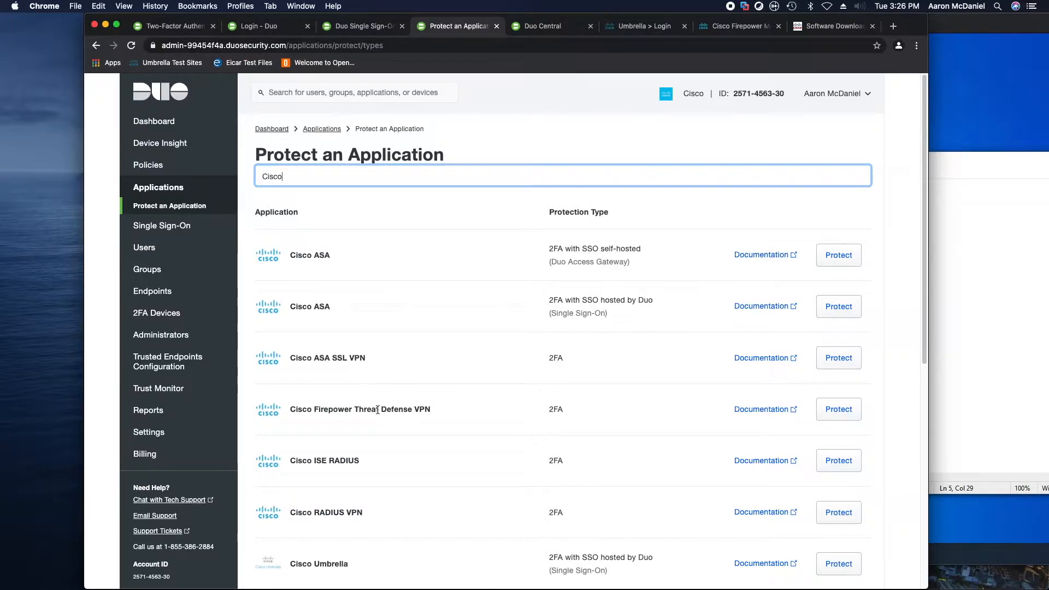
Open the Cisco Firepower Threat Defense VPN documentation in a new tab
left_click_drag(431, 411, 292, 411)
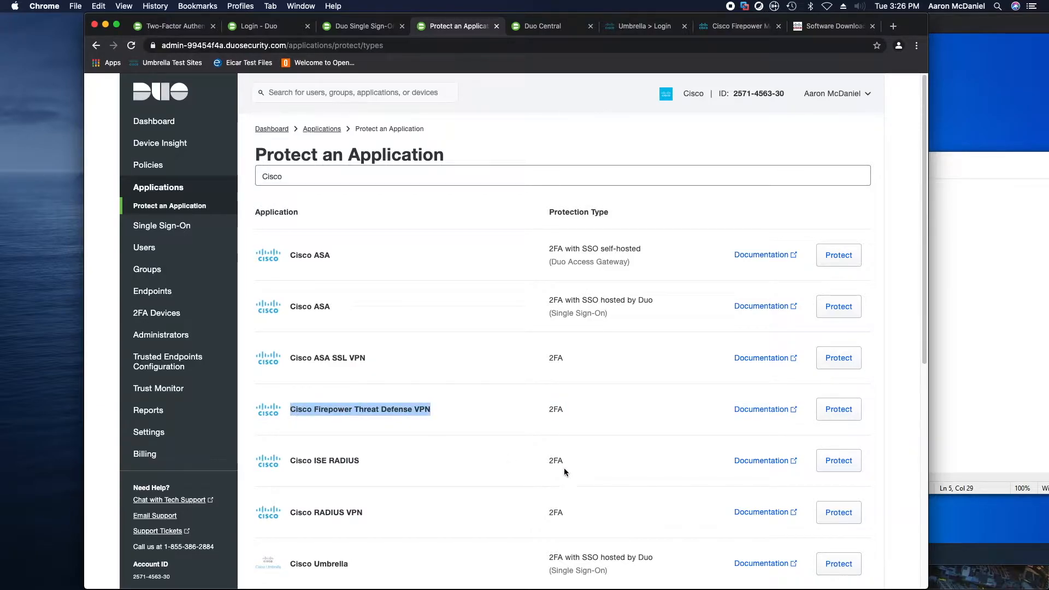
left_click(679, 433)
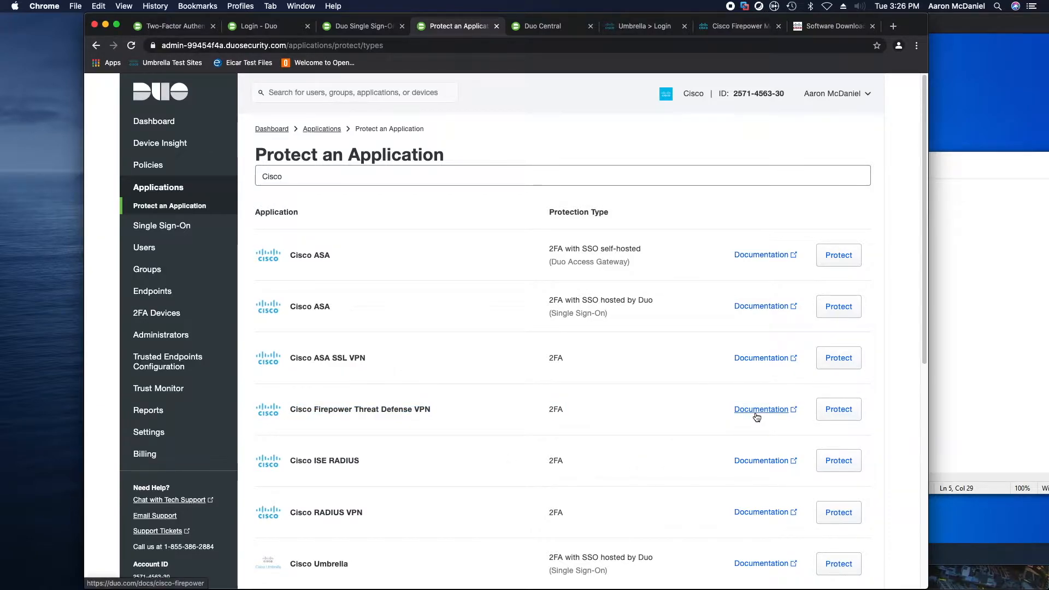
left_click(757, 418)
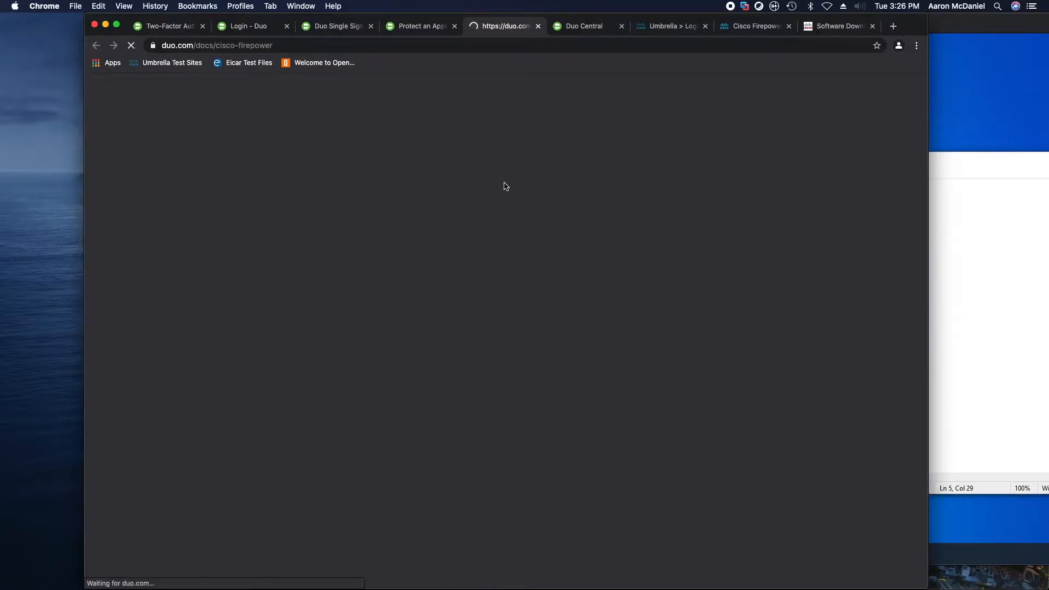
Read through the Cisco FTD VPN with AnyConnect guide, then return to Protect an Application
scroll(503, 344, "down", 15)
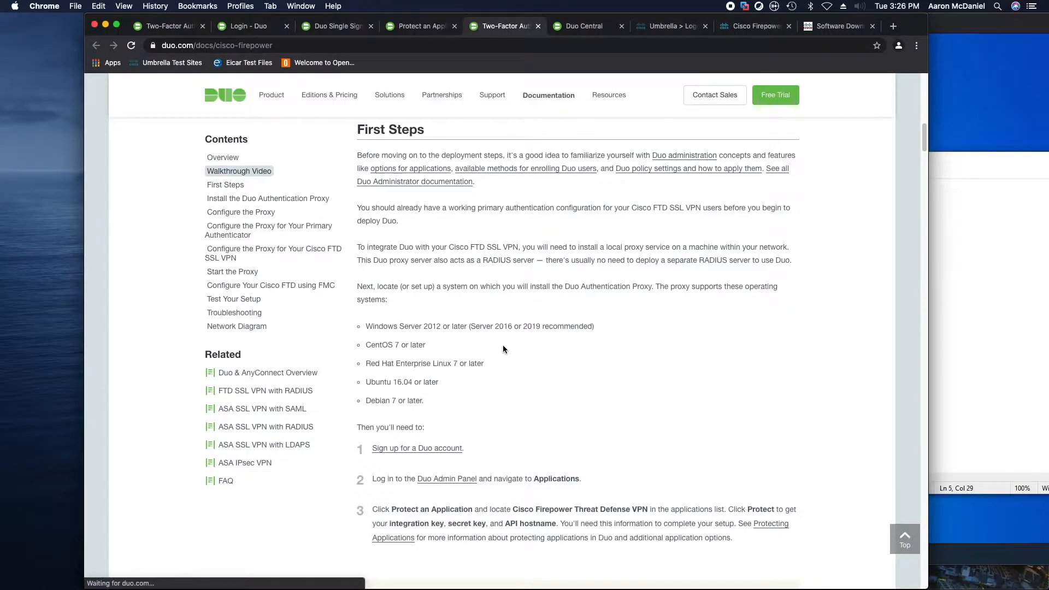
scroll(503, 346, "down", 15)
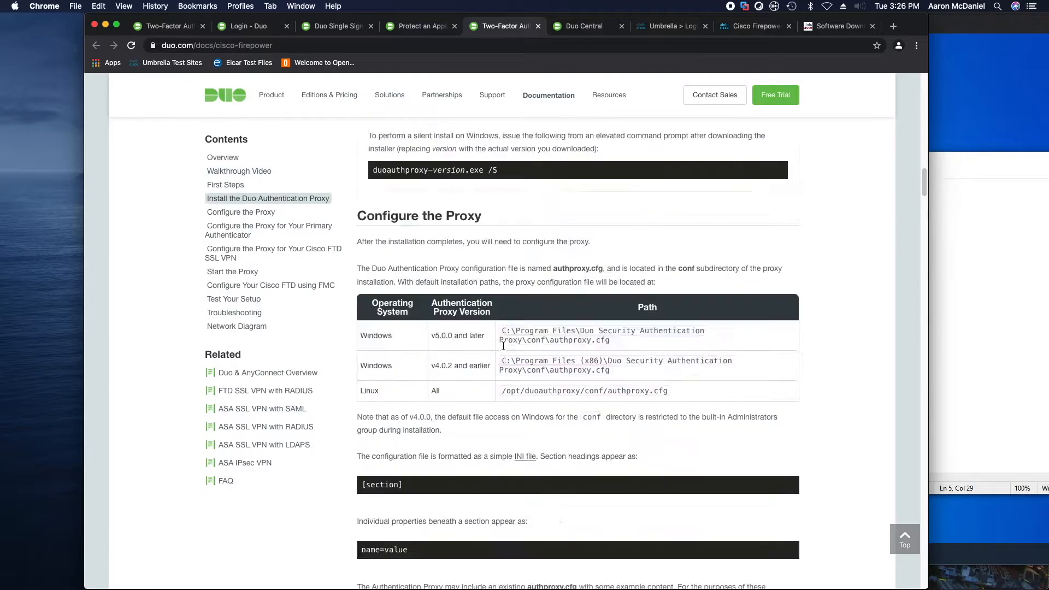
scroll(503, 346, "down", 20)
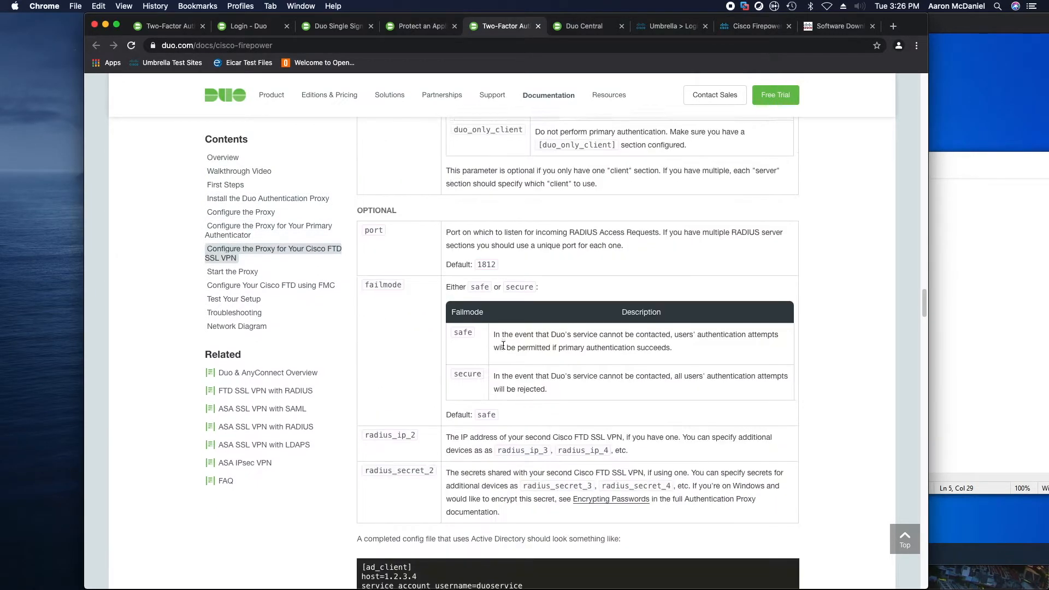
scroll(510, 205, "up", 20)
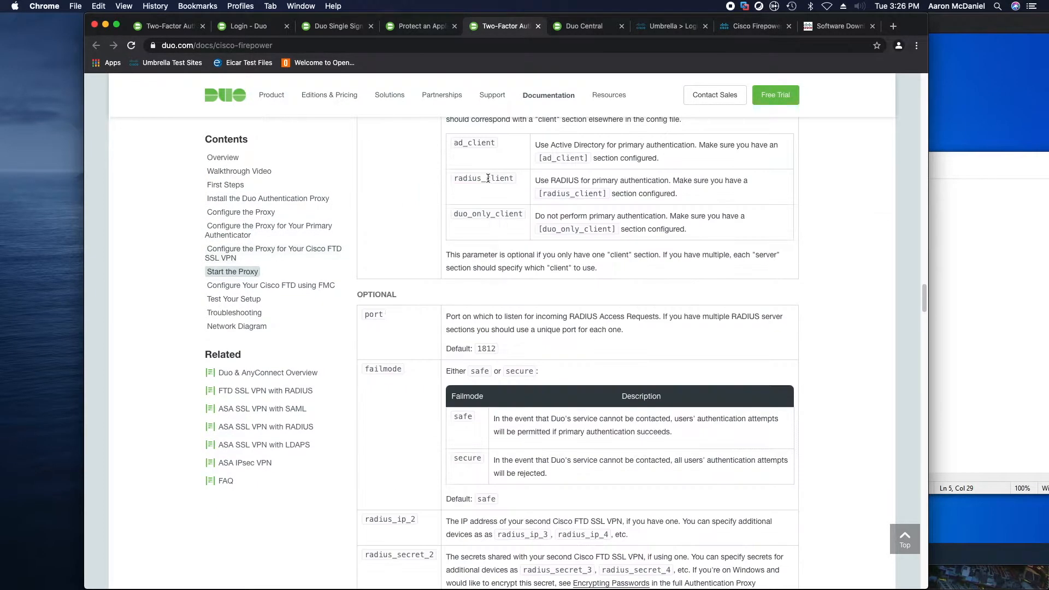
scroll(486, 175, "up", 20)
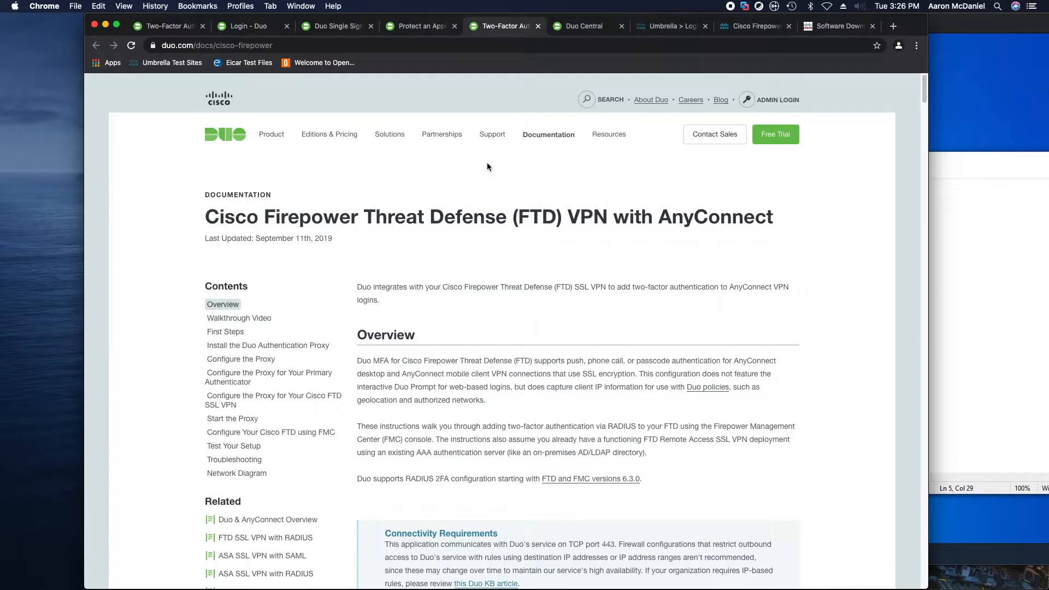
left_click(420, 26)
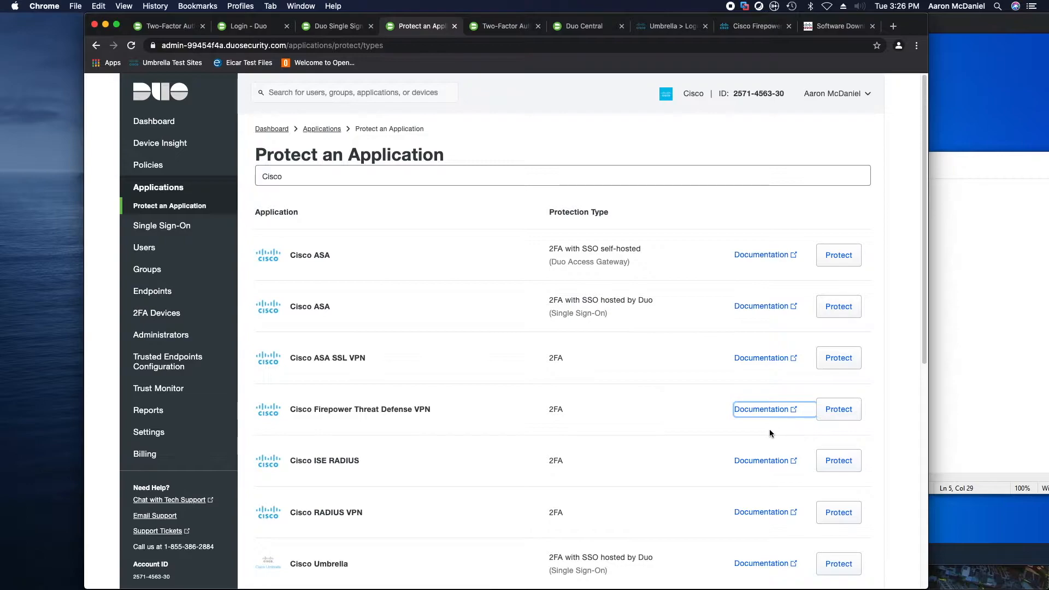
Protect Cisco Firepower Threat Defense VPN, copy its integration key and API hostname, then switch to the Windows server VM
left_click(838, 413)
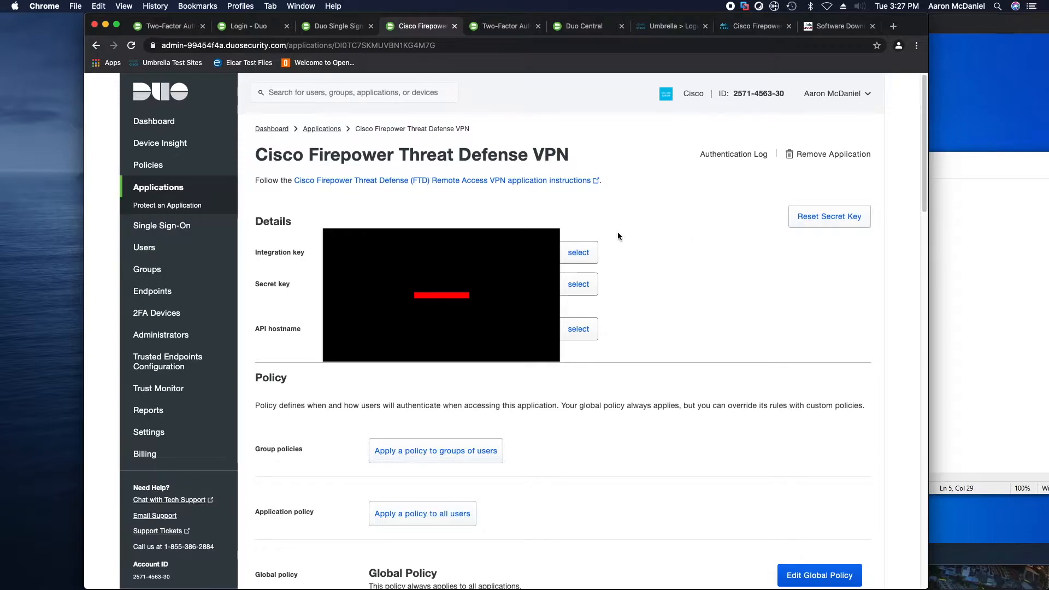
left_click(579, 252)
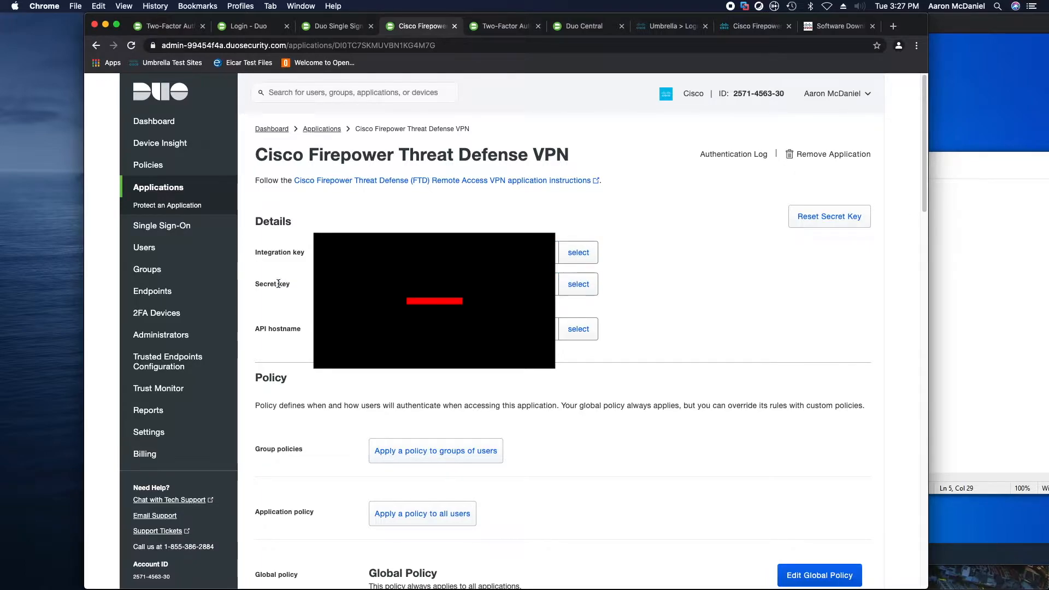
left_click_drag(300, 285, 254, 285)
left_click_drag(301, 328, 257, 328)
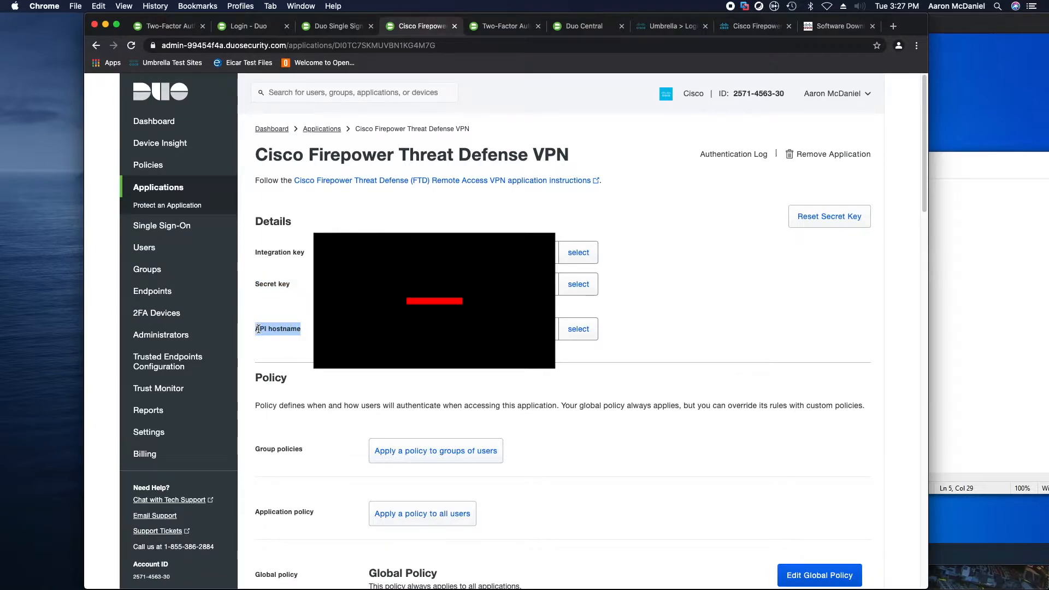
left_click(258, 328)
left_click(579, 329)
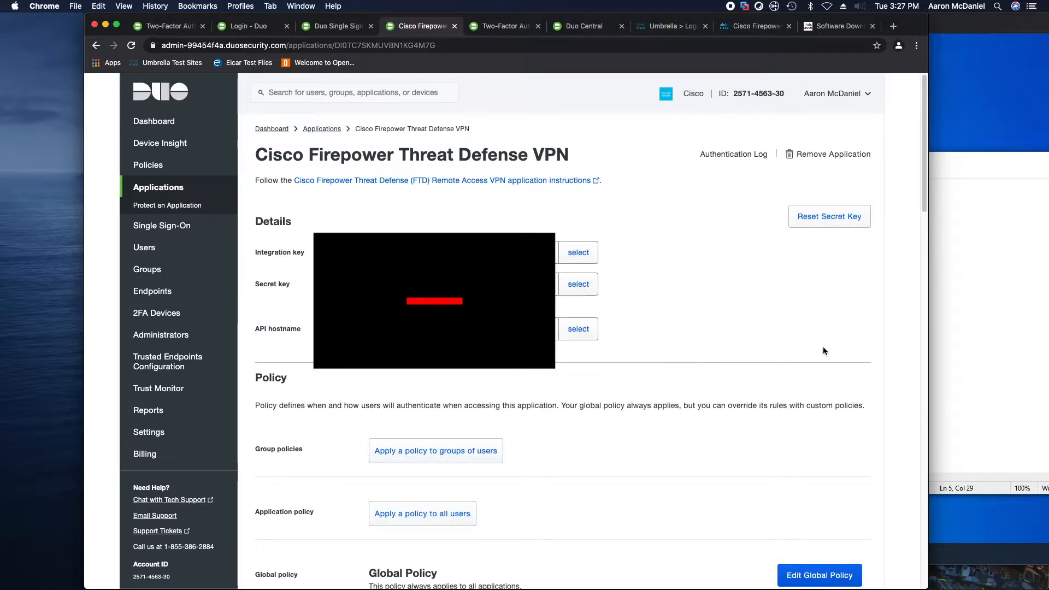
left_click(942, 344)
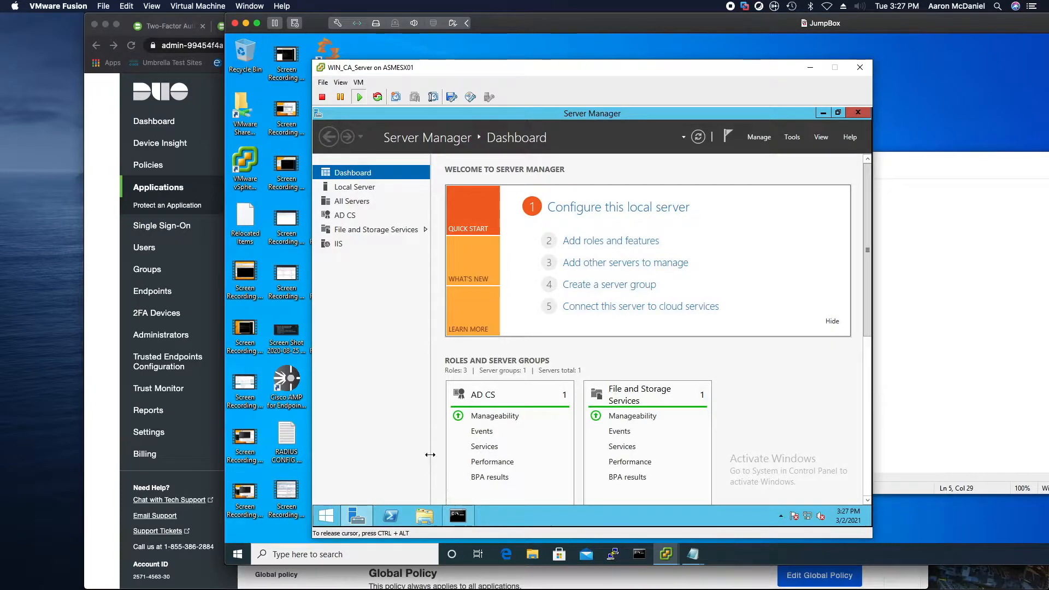
Open authproxy.cfg from C:\Program Files\Duo Security Authentication Proxy\conf in Notepad
left_click(425, 514)
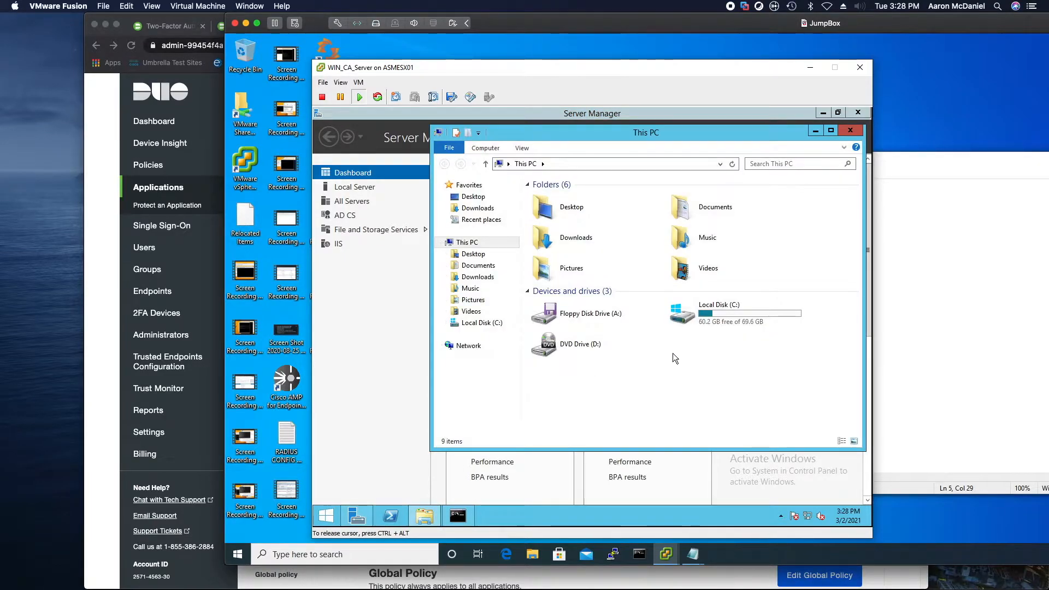
double_click(683, 316)
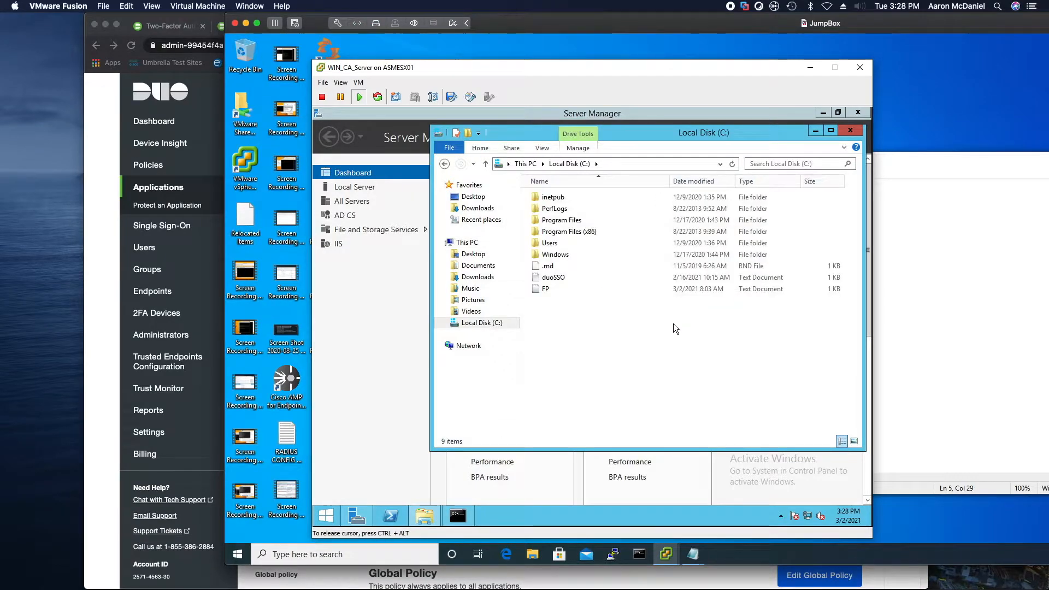
double_click(554, 222)
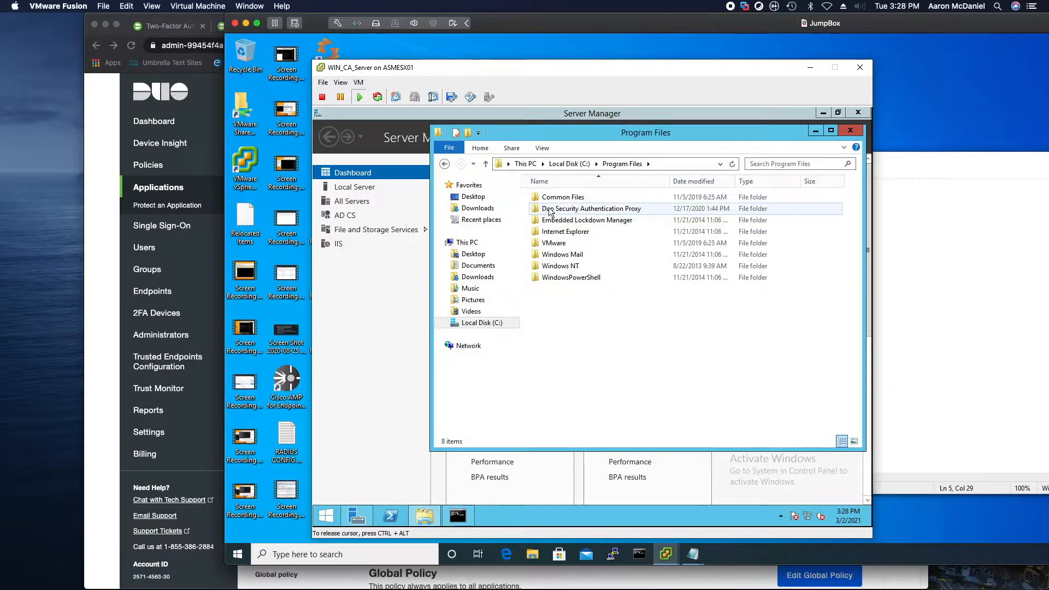
double_click(546, 210)
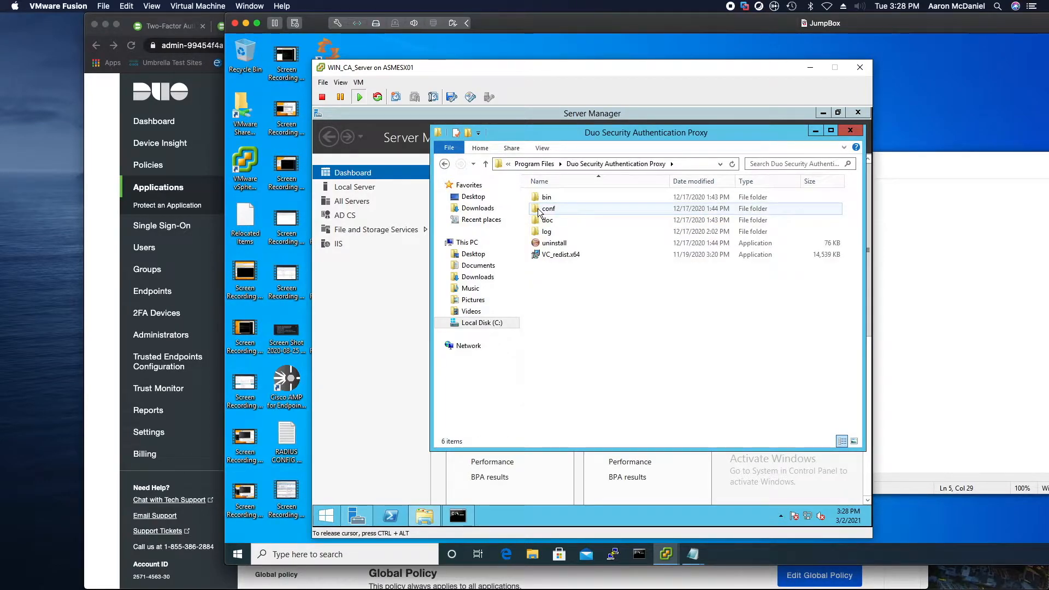
double_click(538, 208)
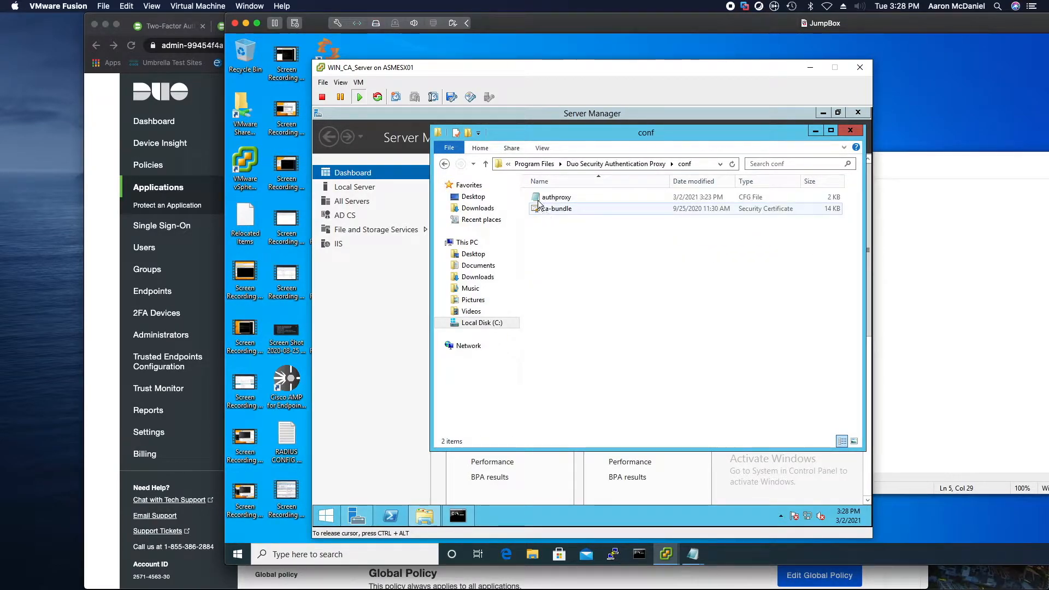
double_click(549, 197)
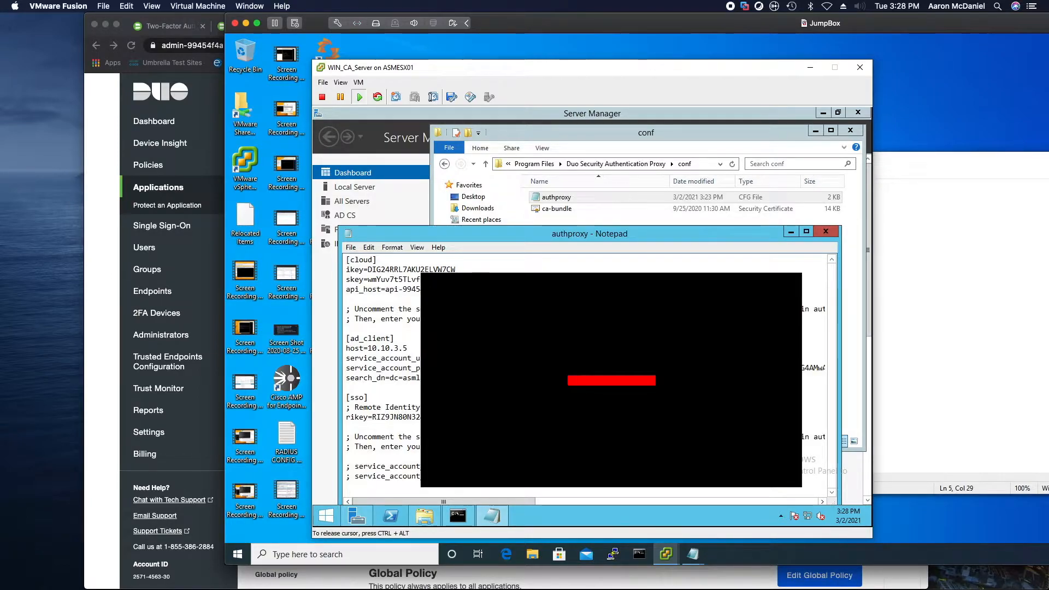
Paste the radius_server section (ikey, skey, api_host, radius_ip_1, radius_secret_1) at the end of authproxy.cfg
key("Return")
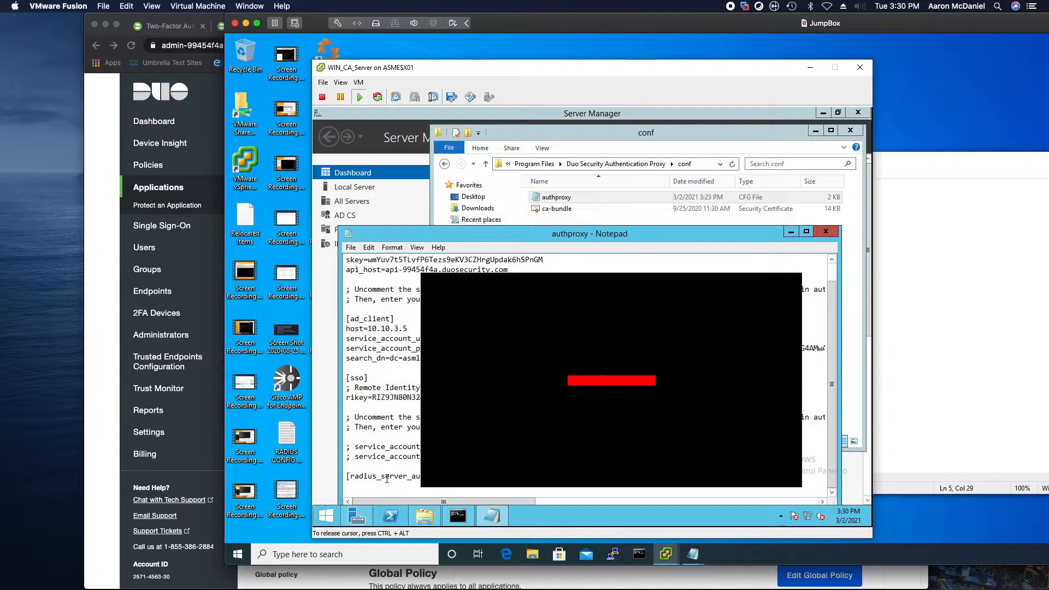
key("alt+v")
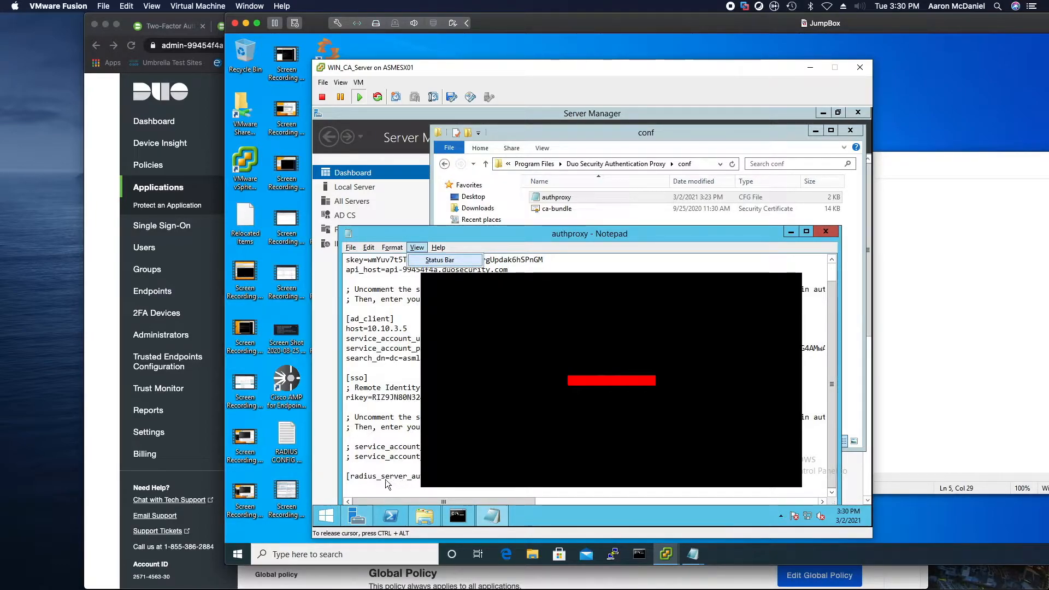
left_click(384, 481)
right_click(384, 481)
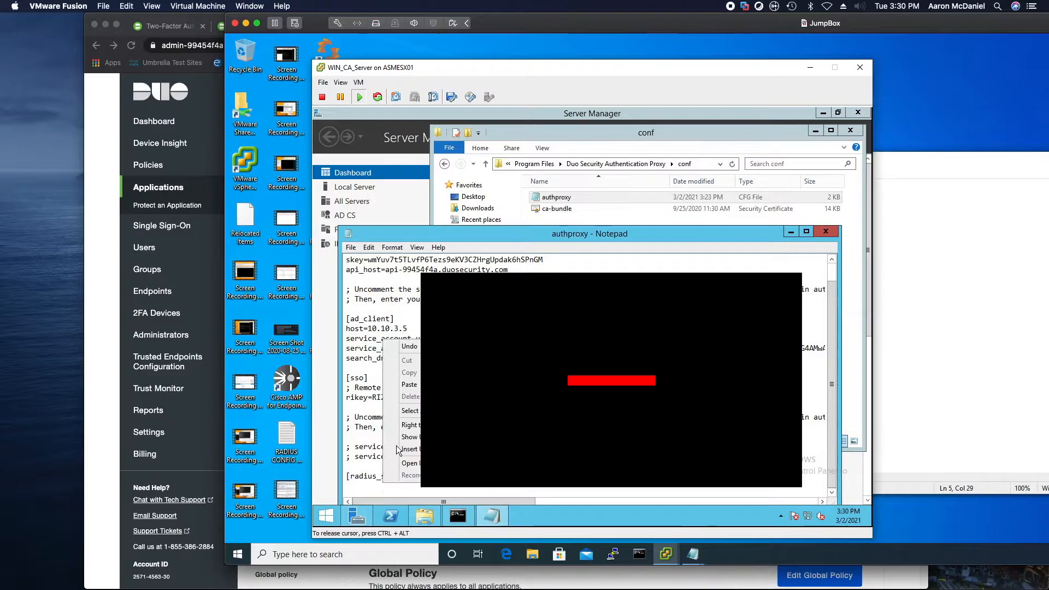
left_click(410, 384)
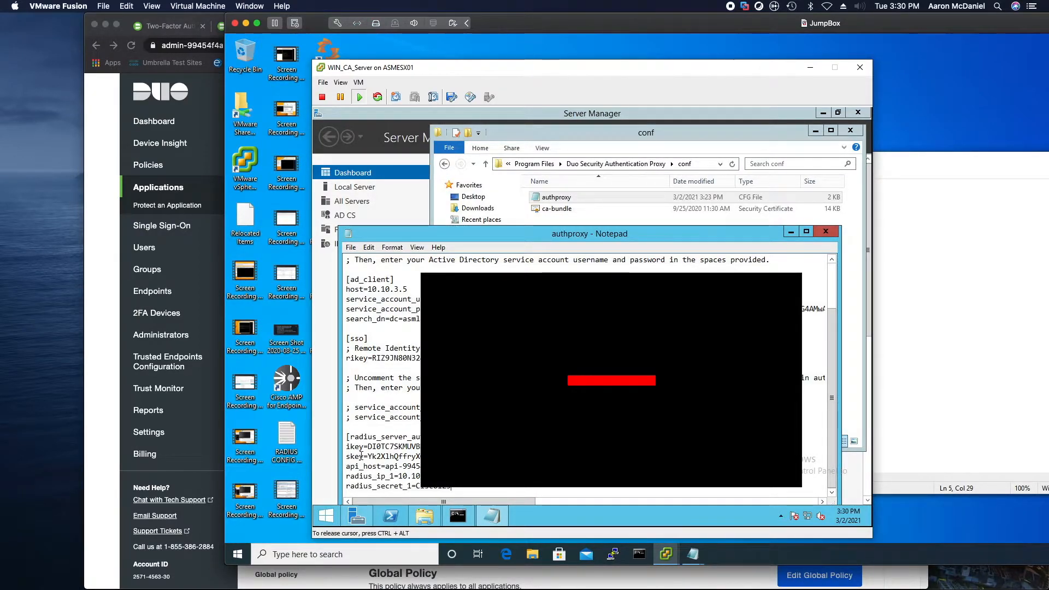
left_click_drag(346, 476, 419, 476)
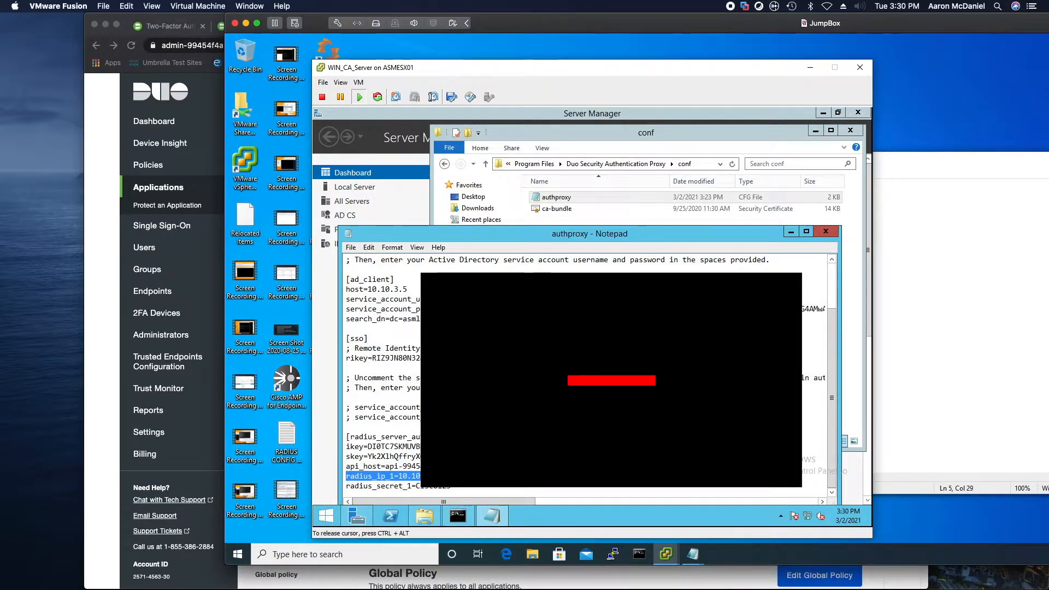
left_click_drag(450, 486, 346, 487)
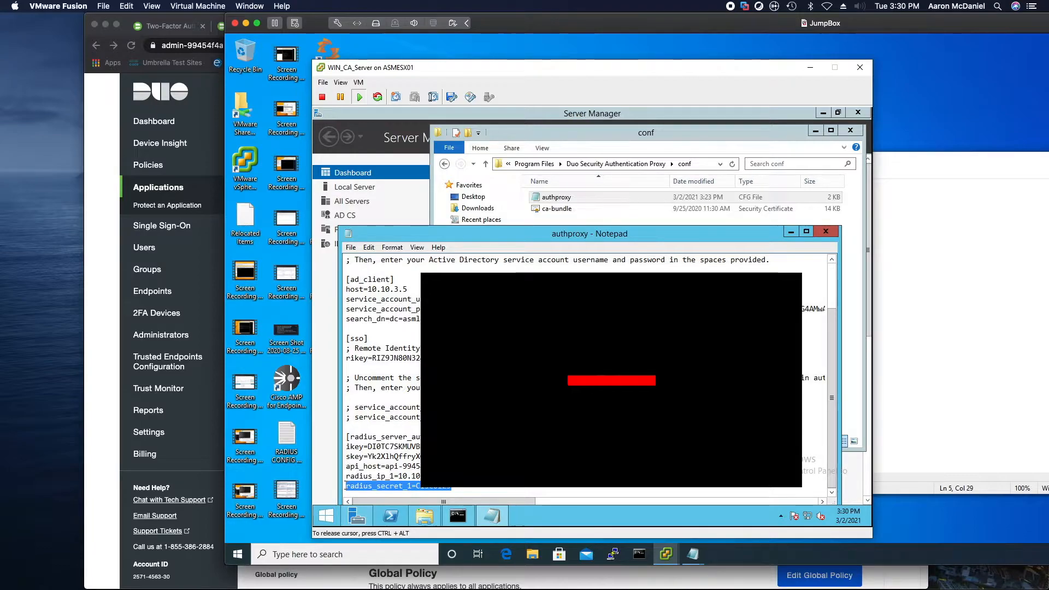
Save the authproxy configuration and close Notepad
left_click(351, 247)
left_click(366, 285)
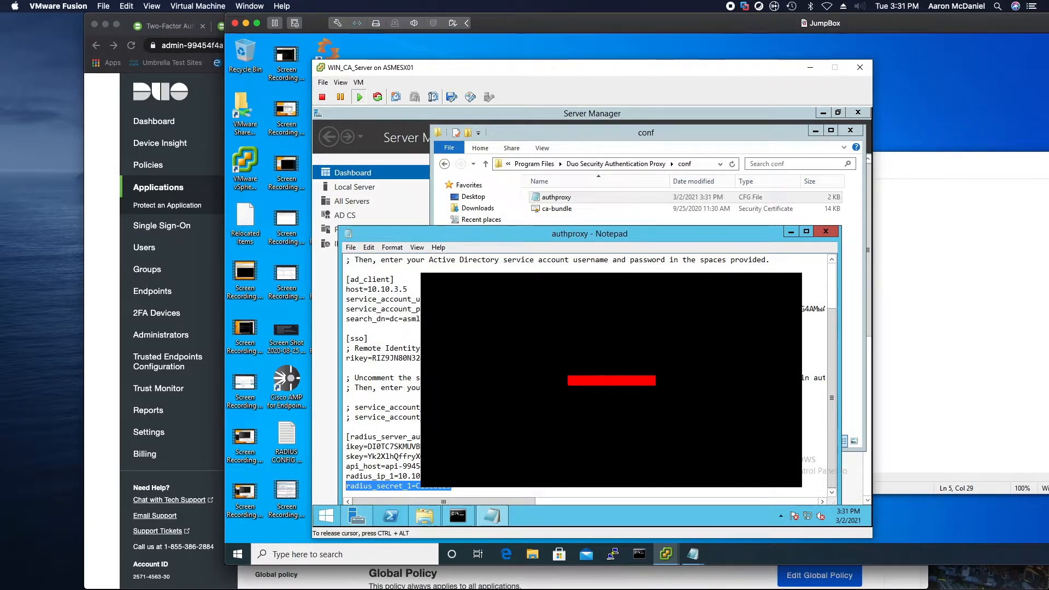
left_click(833, 232)
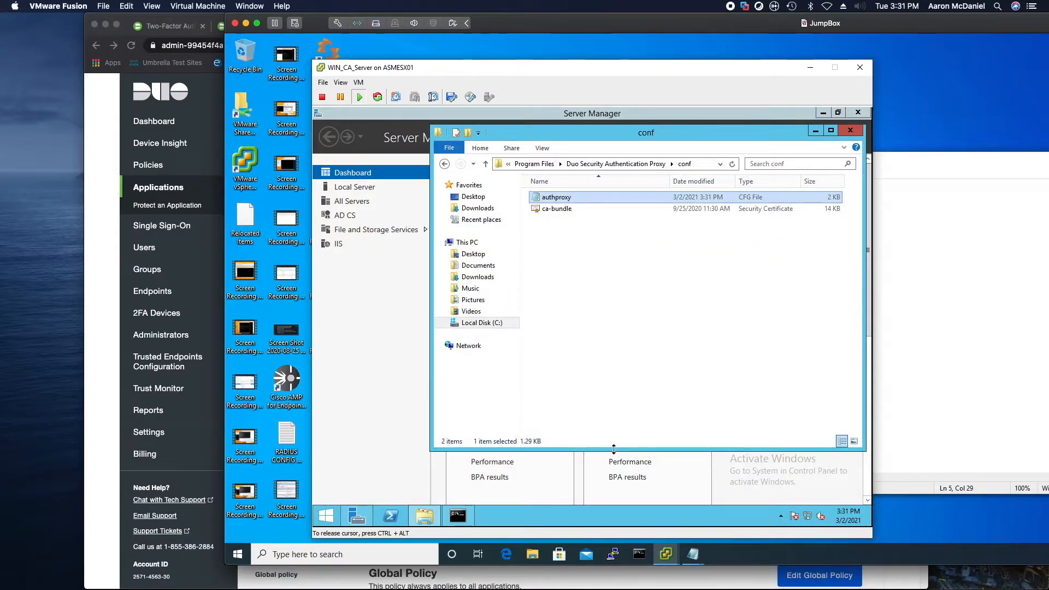
Restart the DuoAuthProxy service with 'net stop DuoAuthProxy & net start DuoAuthProxy', then return to the FMC tab
left_click(458, 516)
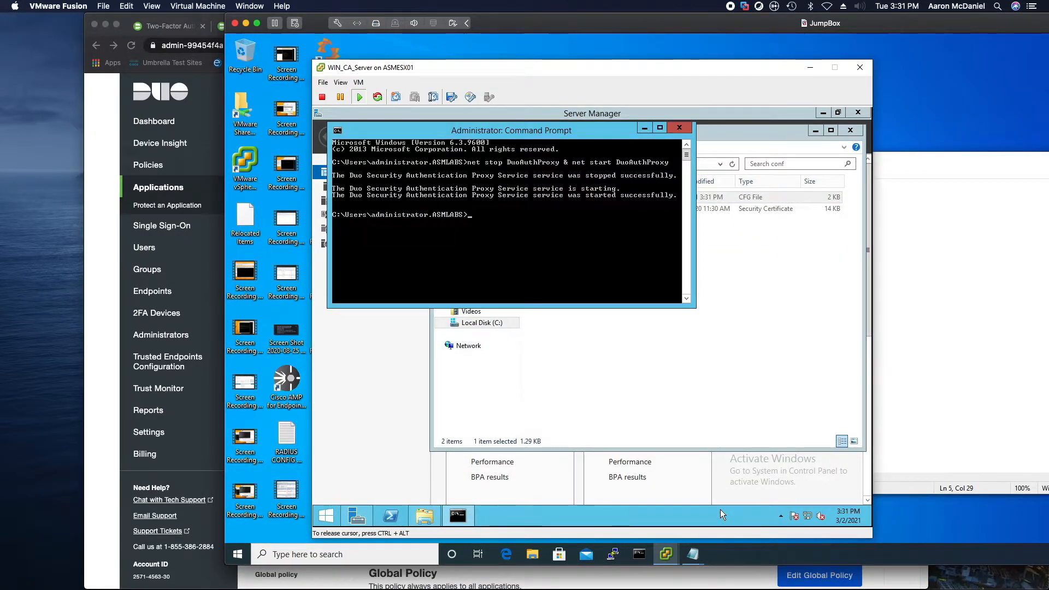
key("Up")
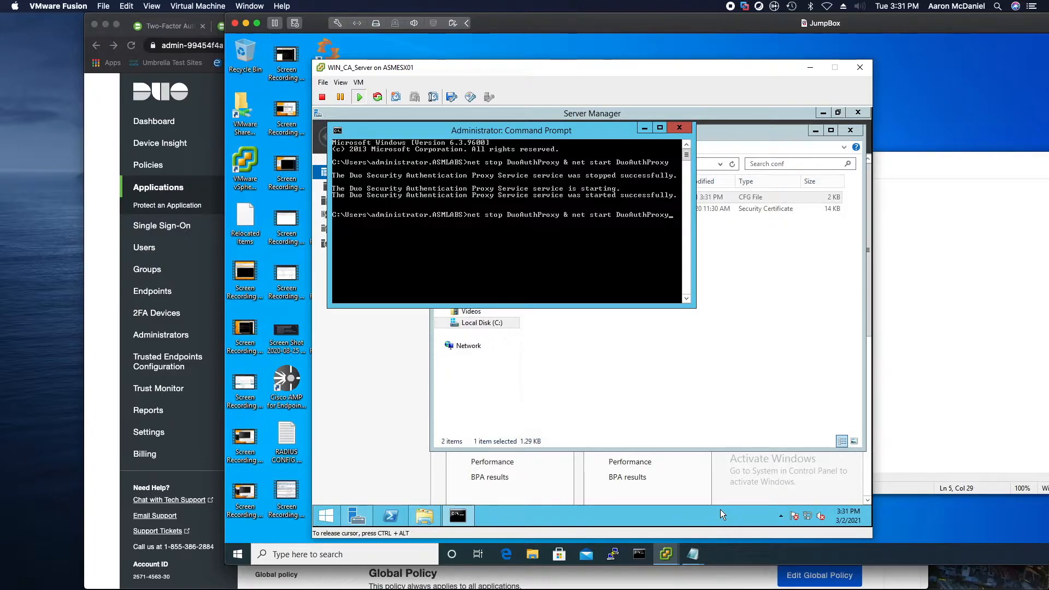
key("Return")
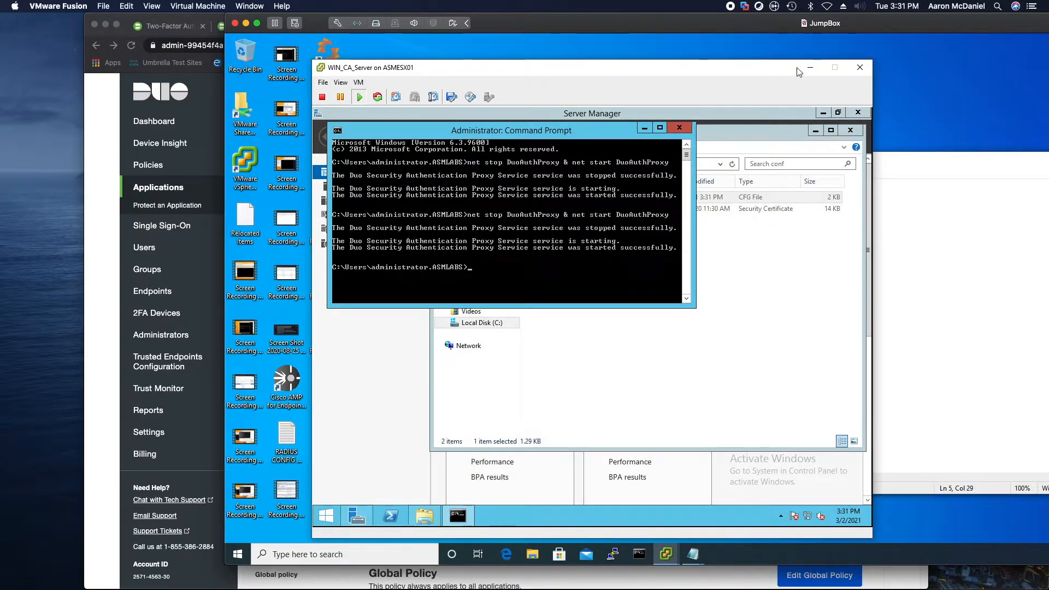
key("super+Tab")
left_click(739, 26)
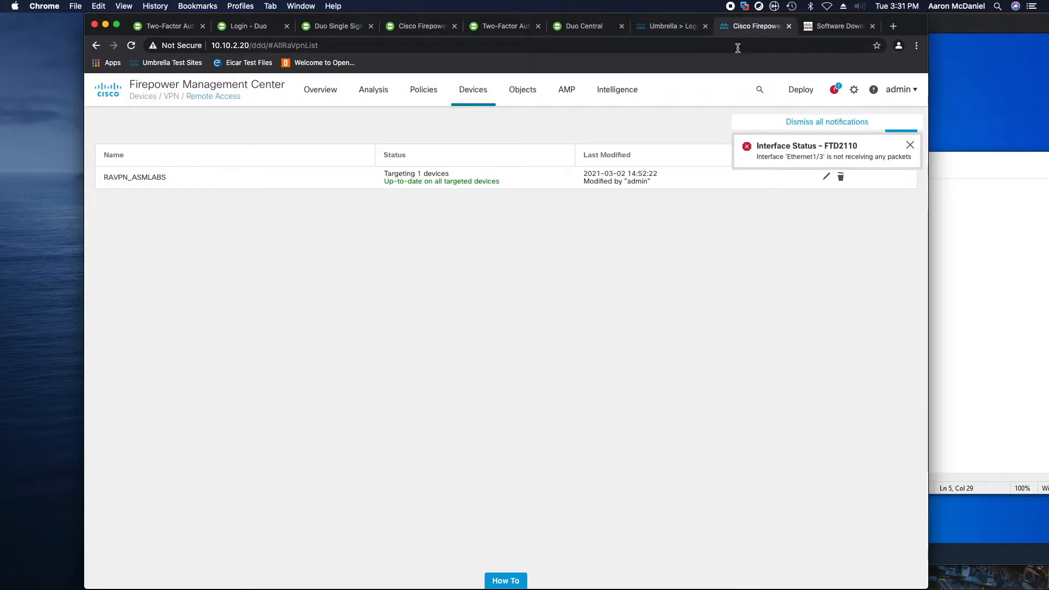
Confirm the RAVPN_ASMLABS connection profile authenticates via ISE_ASM-LABS, then go to Object Management
mouse_move(477, 95)
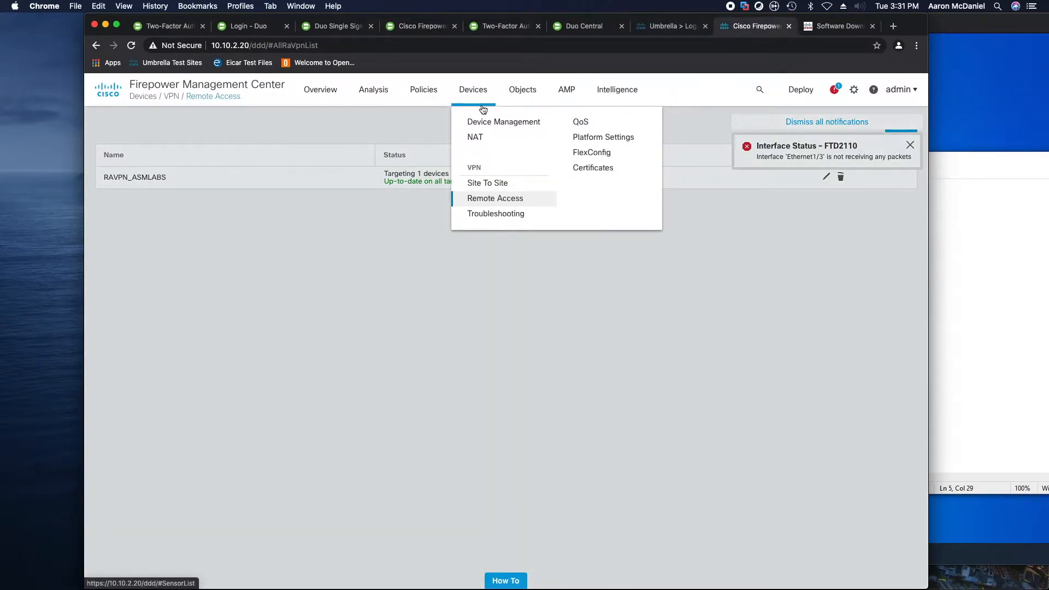
left_click(497, 199)
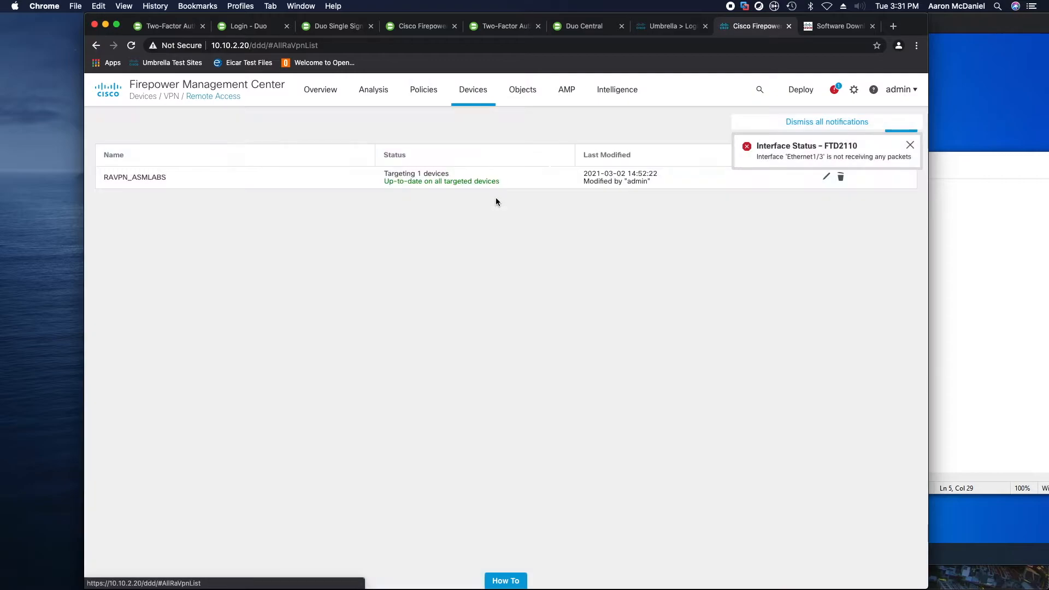
left_click(910, 146)
left_click(827, 177)
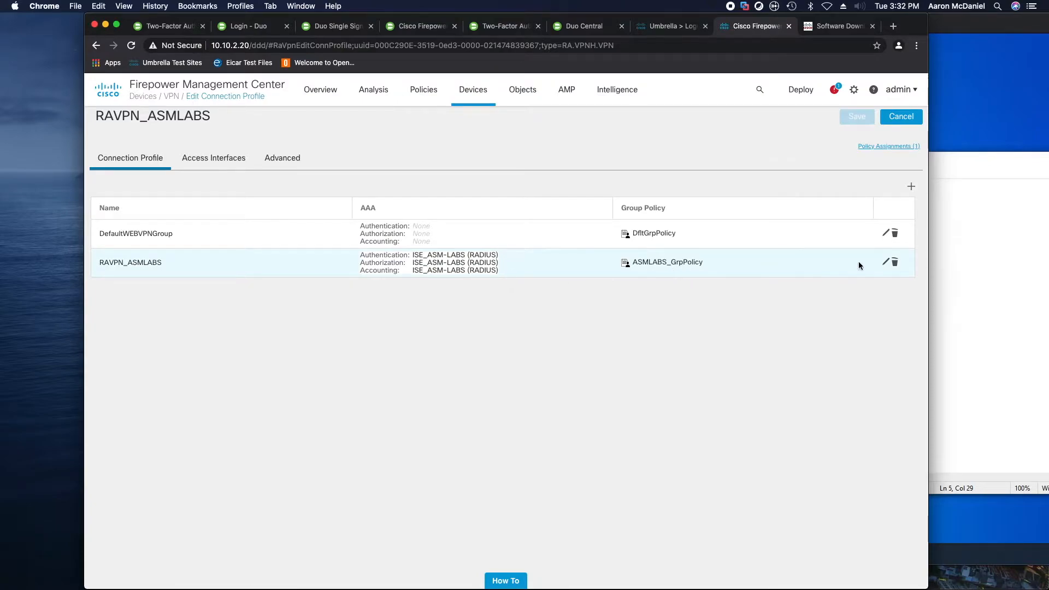
left_click(886, 262)
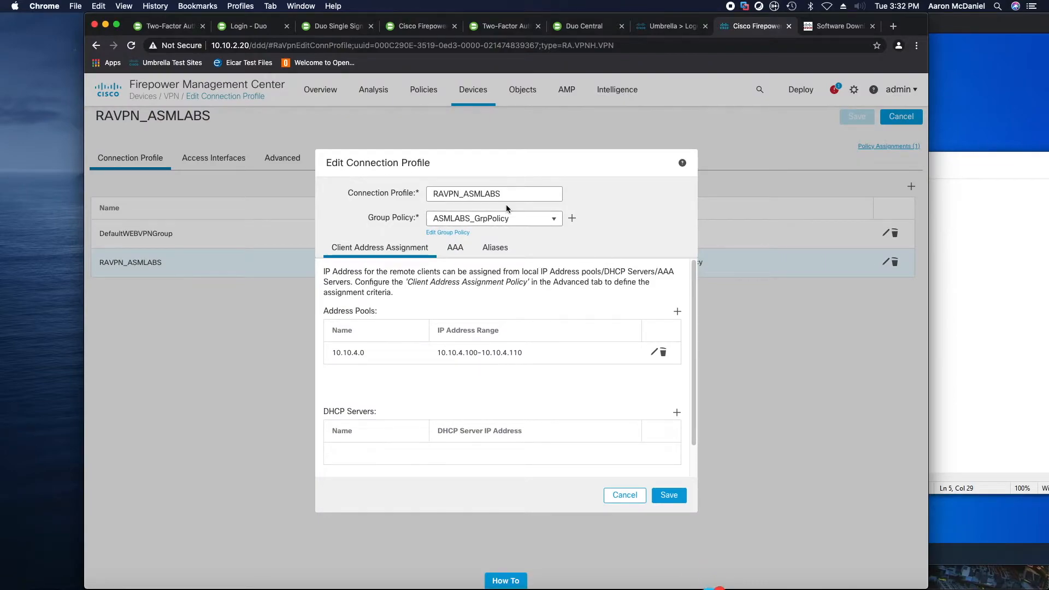
left_click(455, 248)
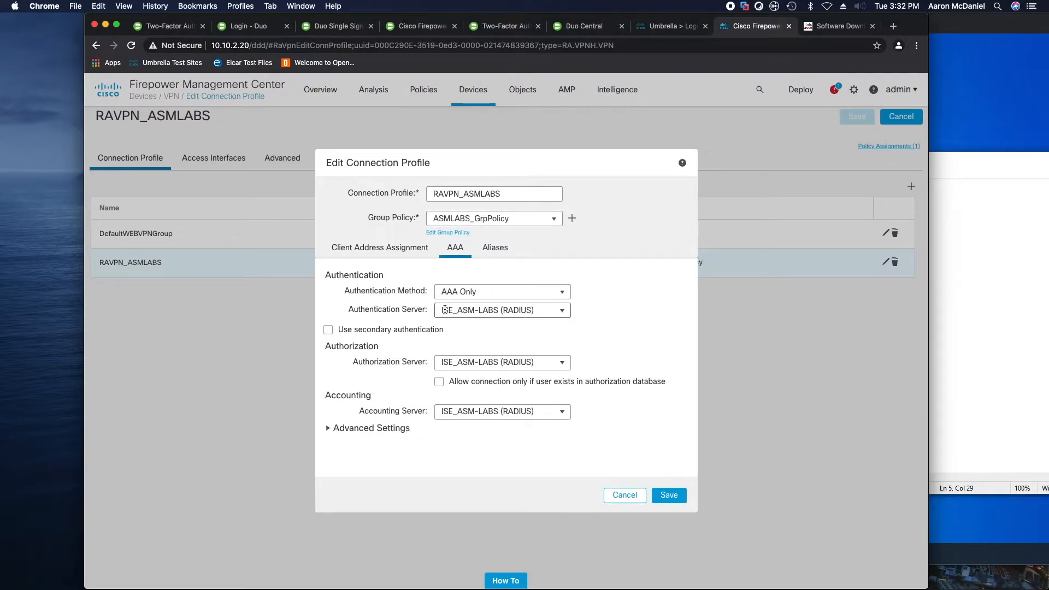
mouse_move(456, 310)
left_mouse_down()
mouse_move(468, 311)
mouse_move(453, 309)
left_mouse_up()
left_click(526, 119)
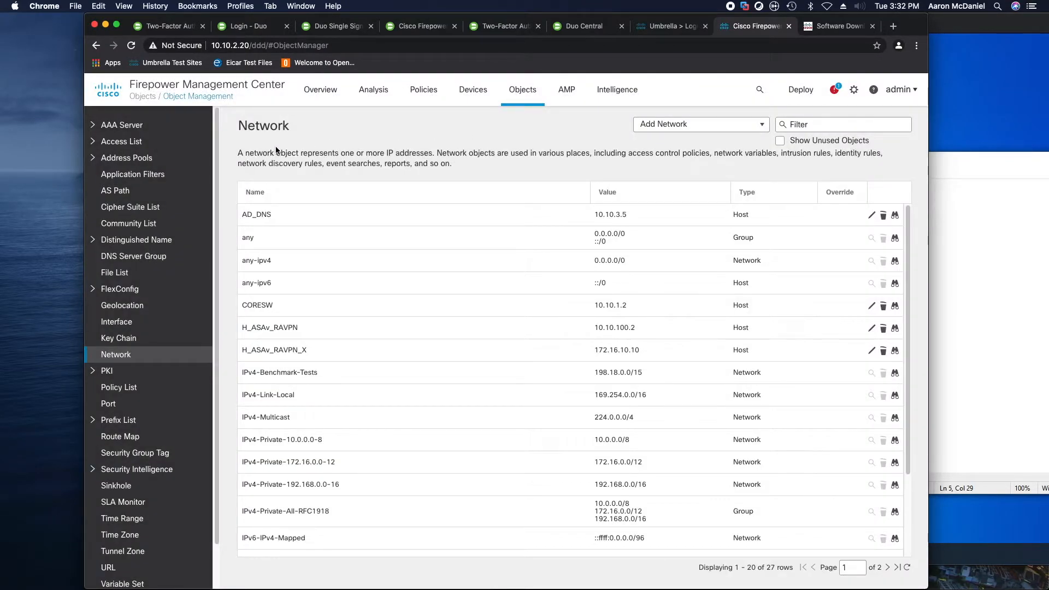
Add a RADIUS server group under AAA Server named DUO_AUTHPROXY_MFA
left_click(93, 127)
left_click(136, 142)
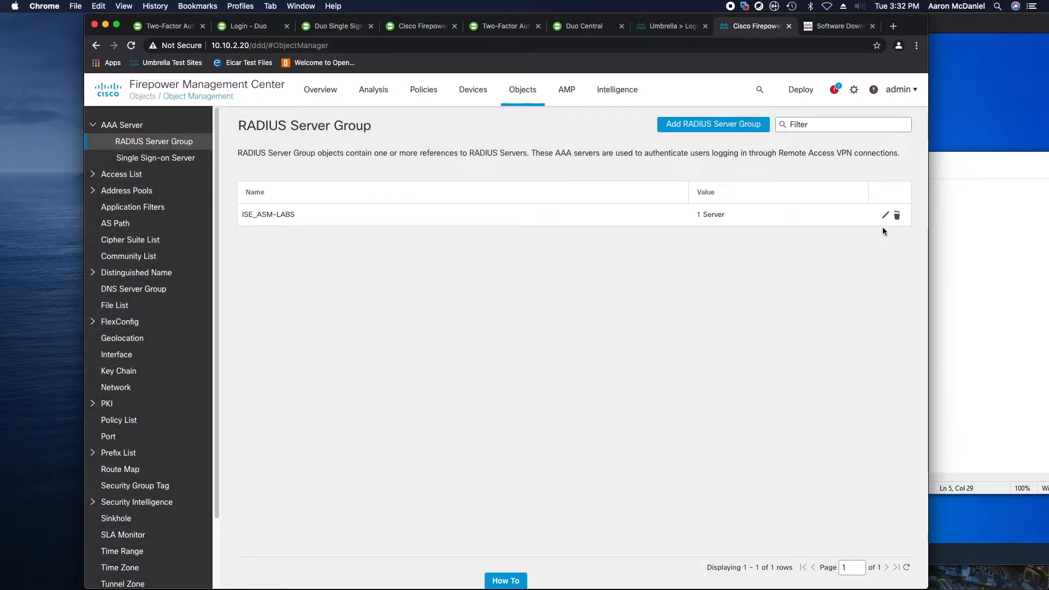
left_click(730, 129)
type("D")
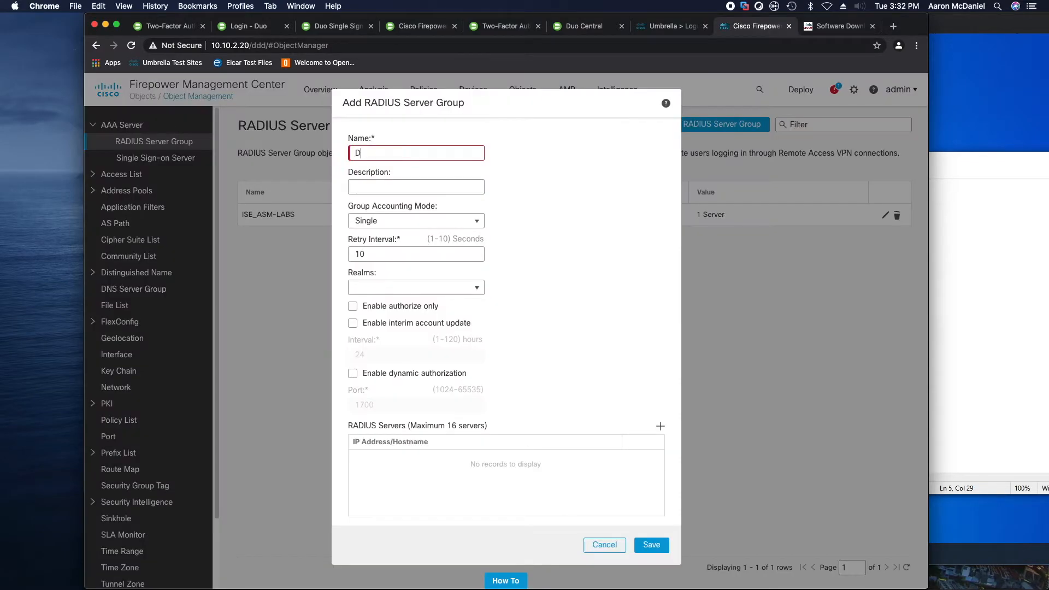
type("UO_AUTHPROXY_MFA")
Add RADIUS server 172.16.1.1 to the group and enter its shared key
left_click(662, 426)
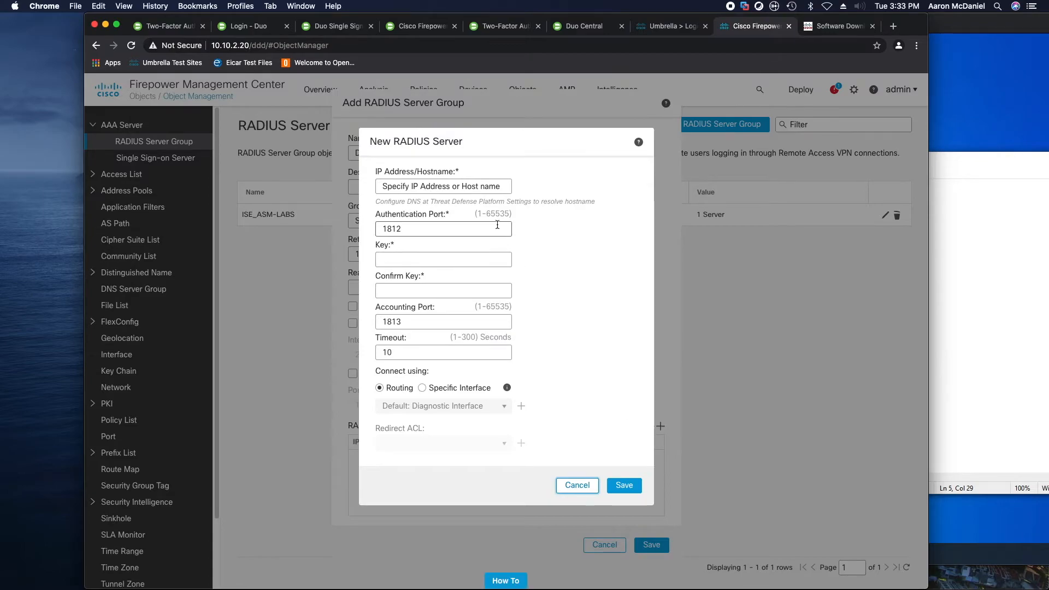
left_click(467, 185)
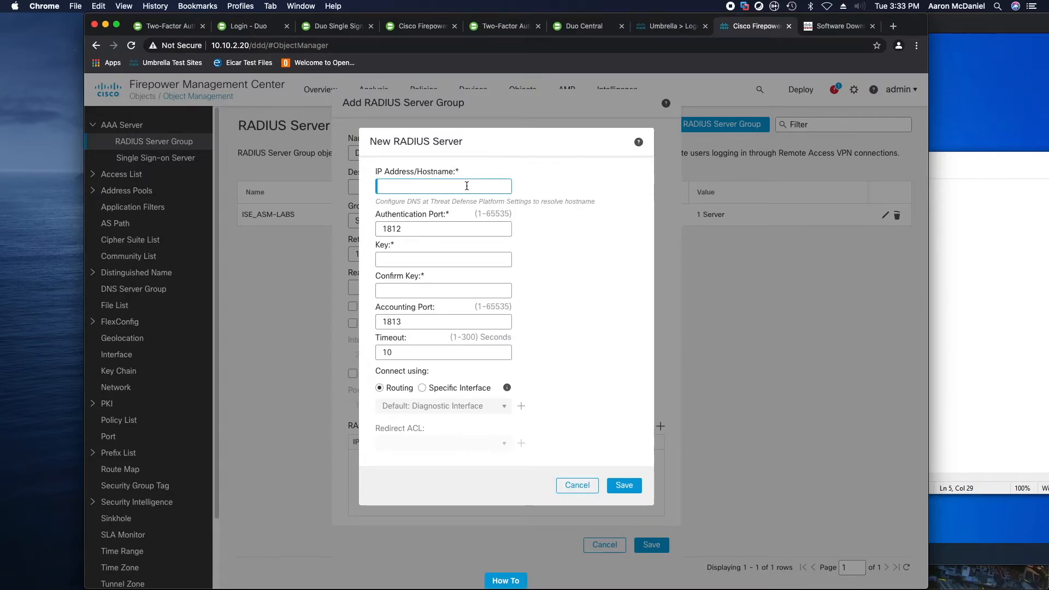
type("172.16.1.1")
key("Tab")
type("cisc")
key("Tab")
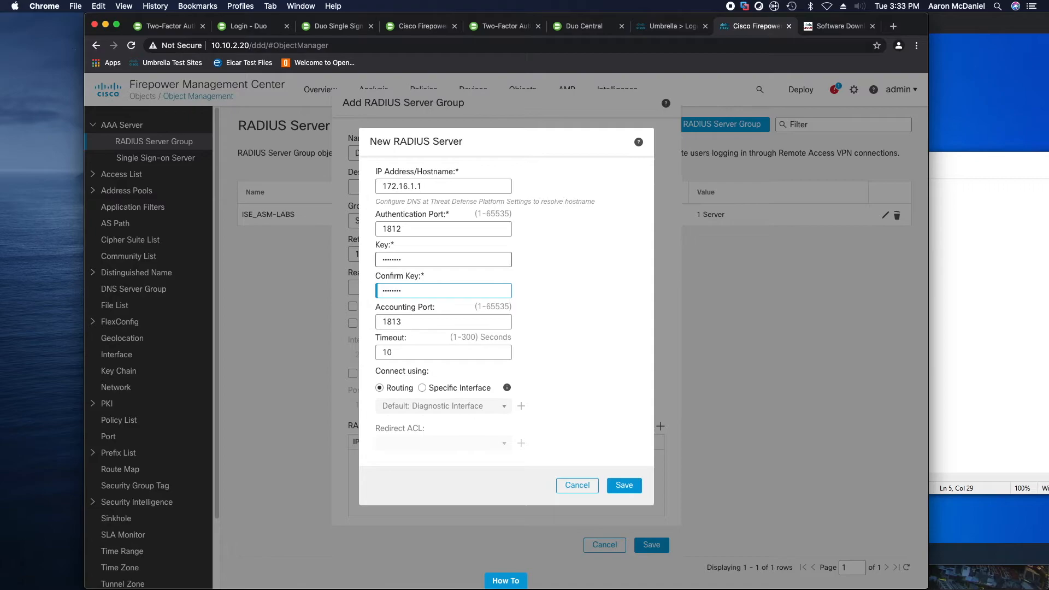
Set the server timeout to 60 seconds, add it, and save the DUO_AUTHPROXY_MFA group
left_click_drag(410, 353, 365, 355)
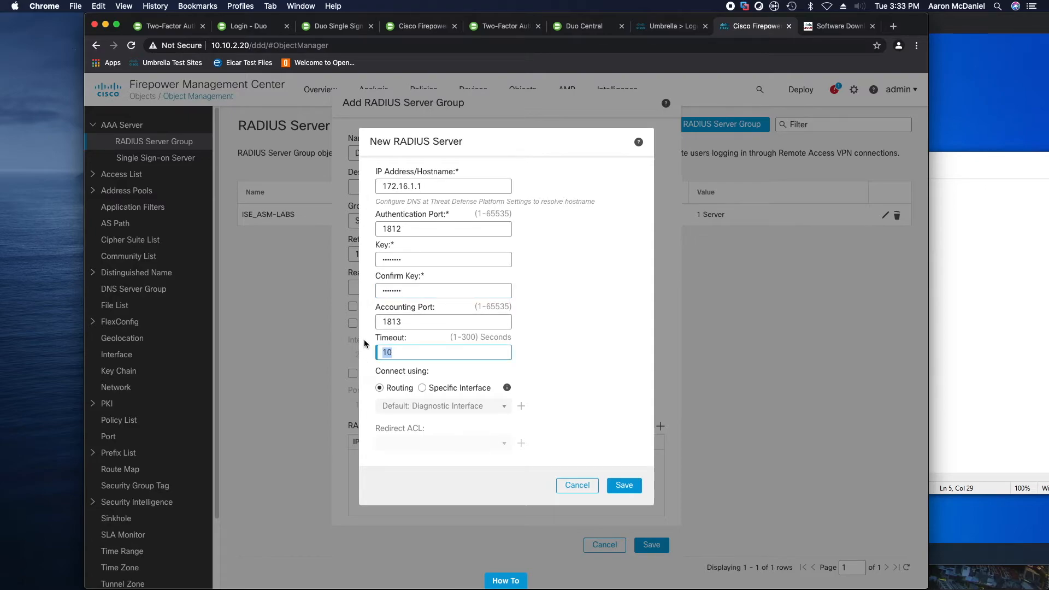
type("60")
left_click(607, 385)
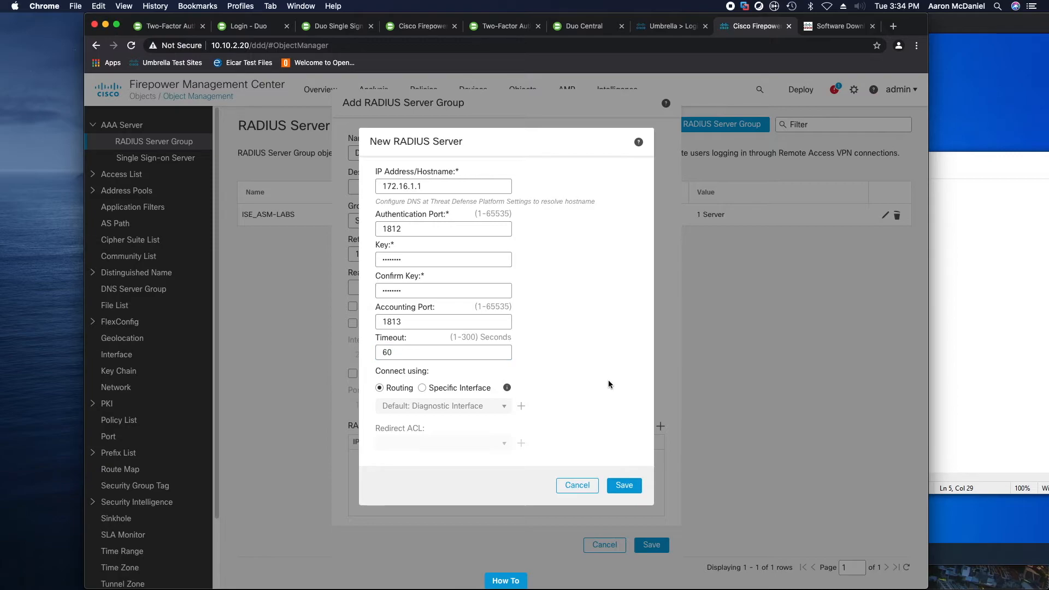
left_click(624, 485)
left_click(645, 546)
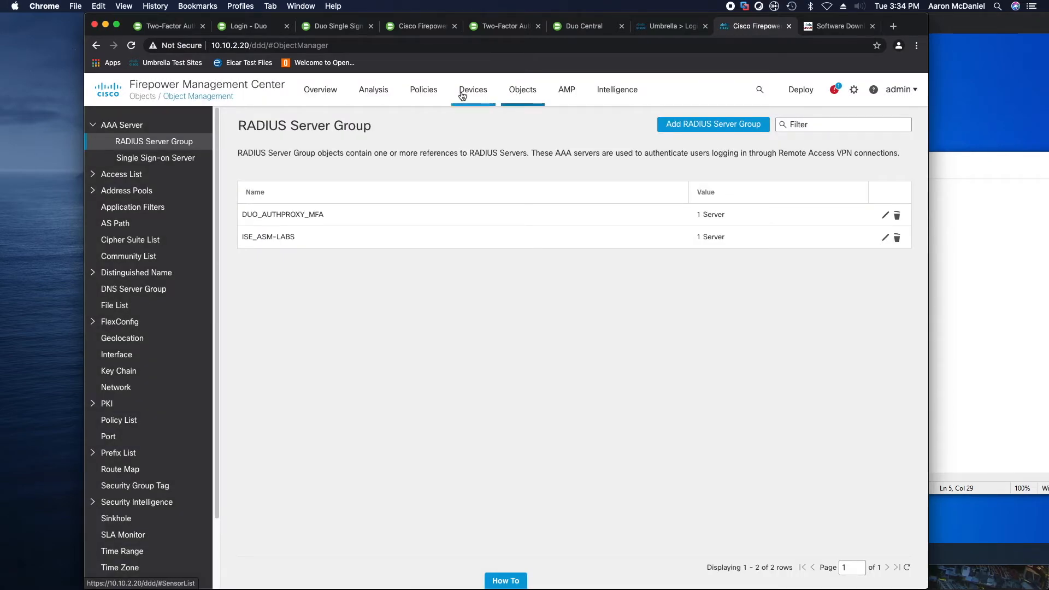
Open the AAA settings of the RAVPN_ASMLABS connection profile
mouse_move(462, 96)
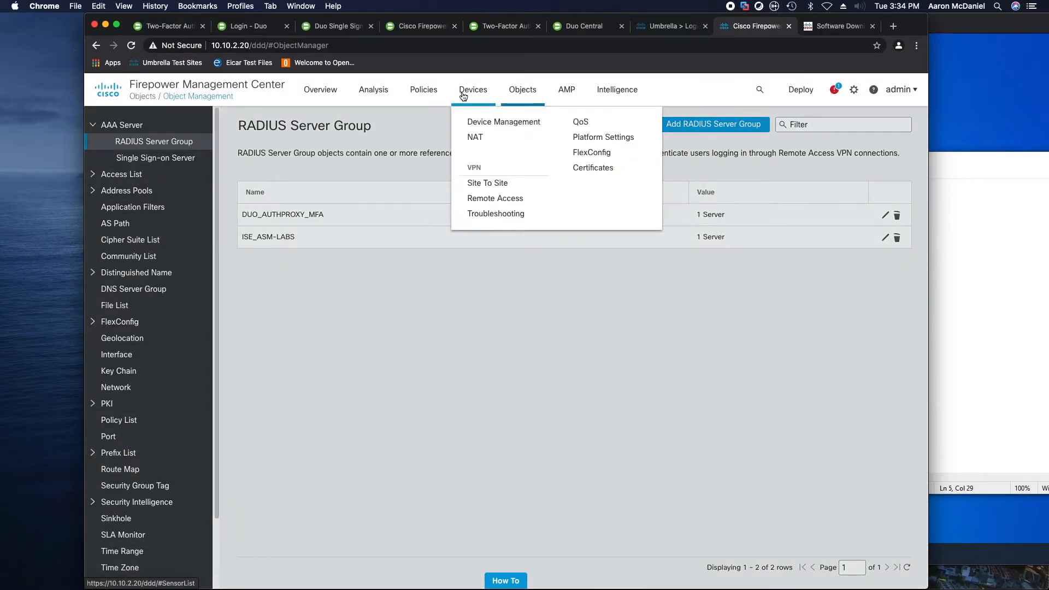
left_click(506, 196)
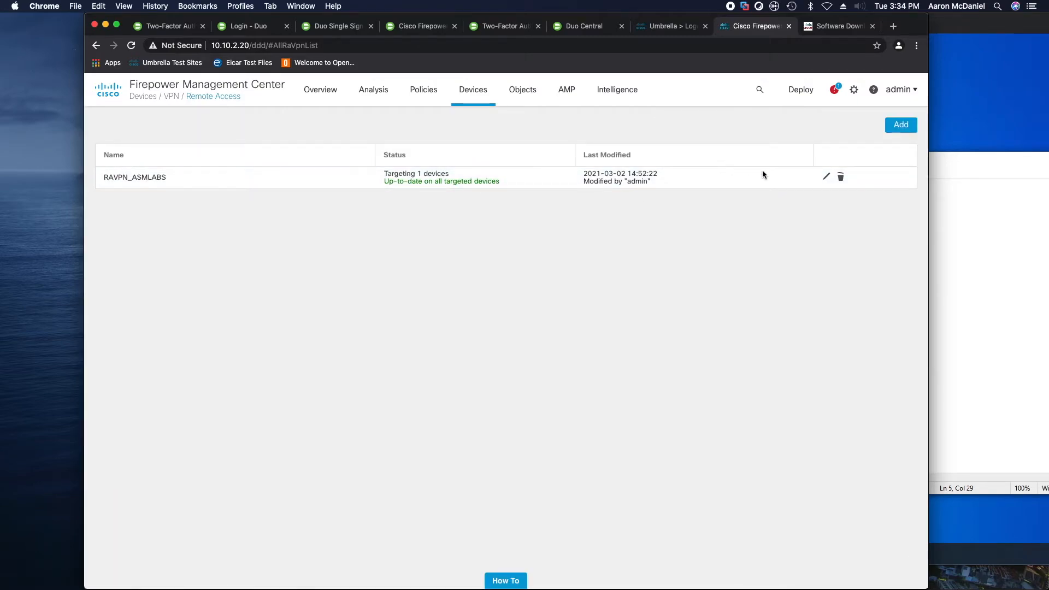
left_click(826, 177)
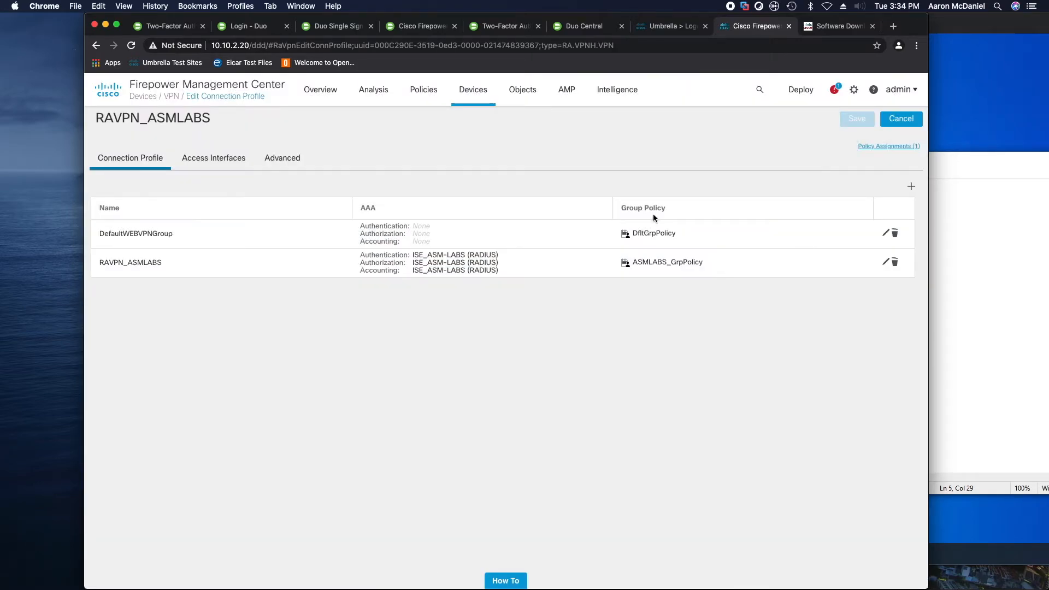
left_click(886, 263)
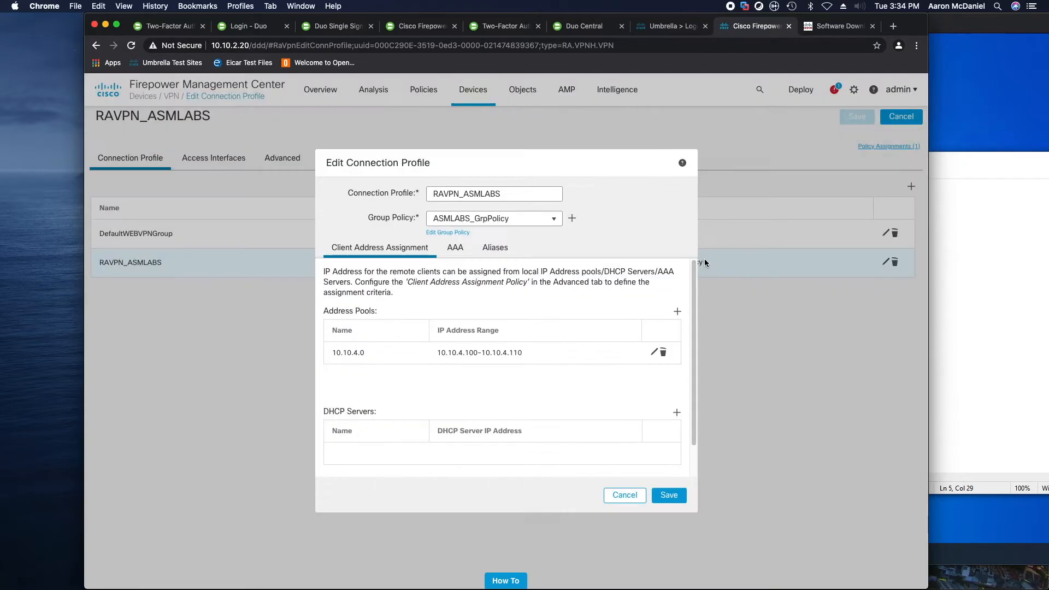
left_click(455, 248)
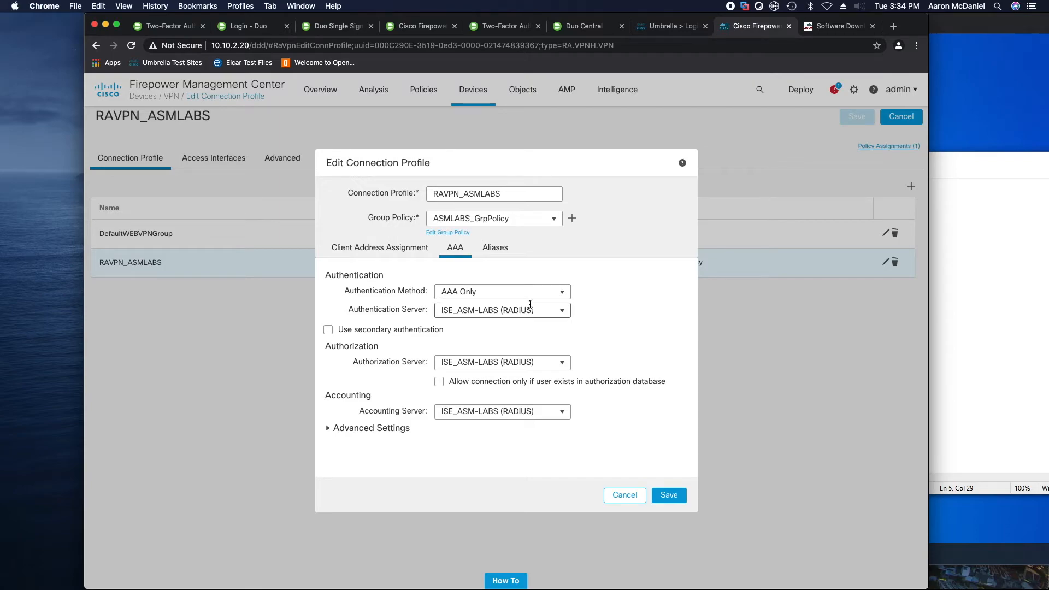
Use AAA Only with DUO_AUTHPROXY_MFA as authentication server, and save the profile and policy
left_click(562, 293)
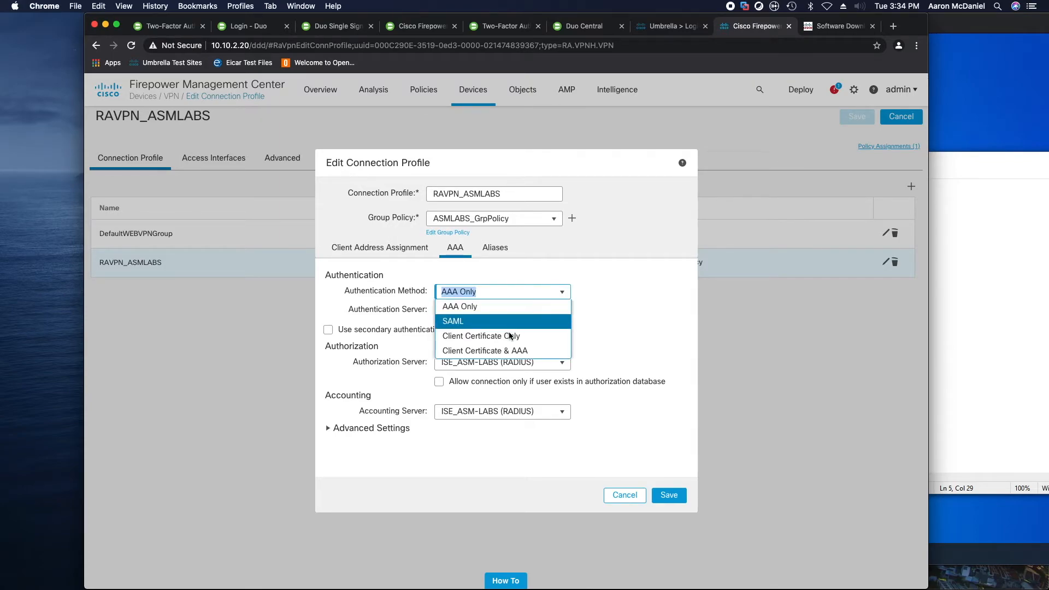
left_click(562, 294)
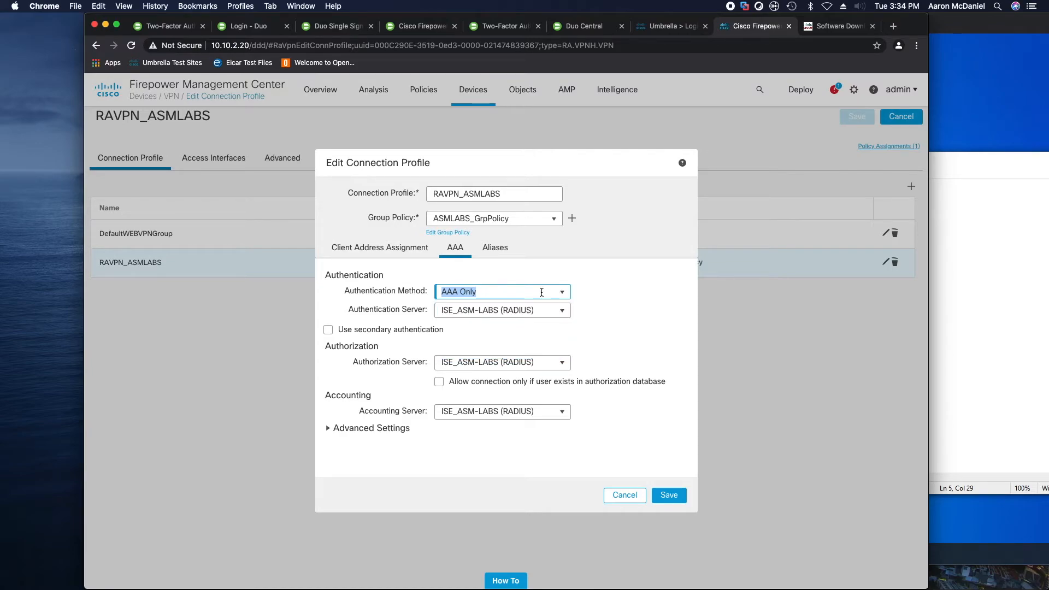
left_click(563, 312)
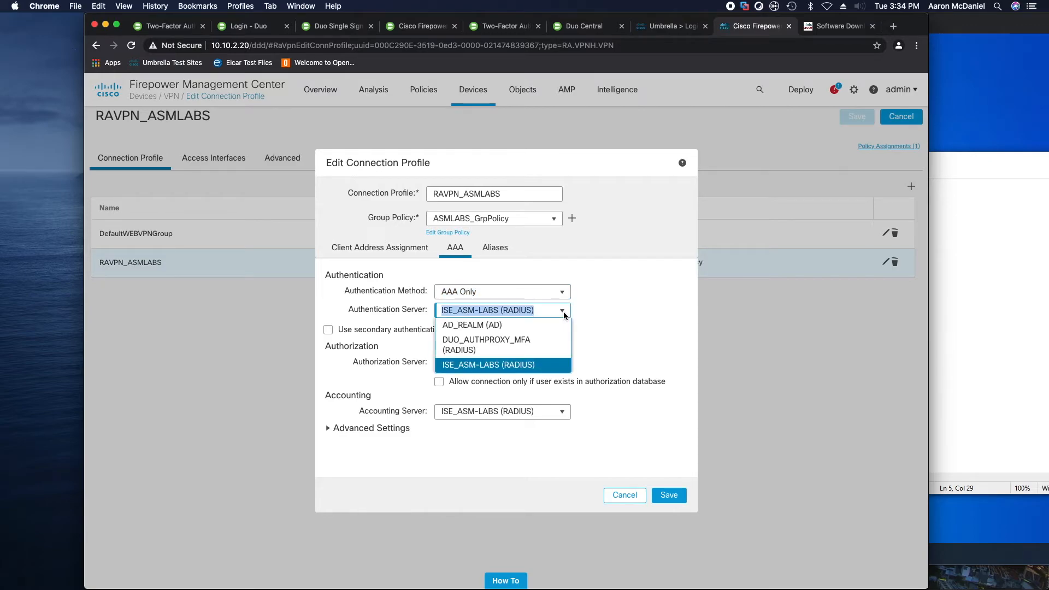
left_click(482, 343)
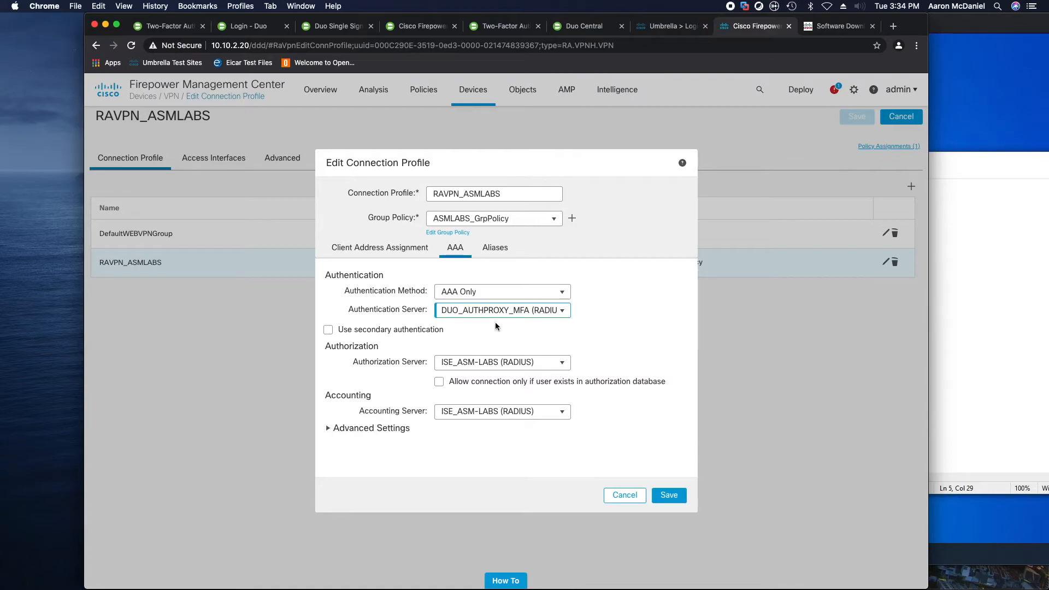
left_click(677, 499)
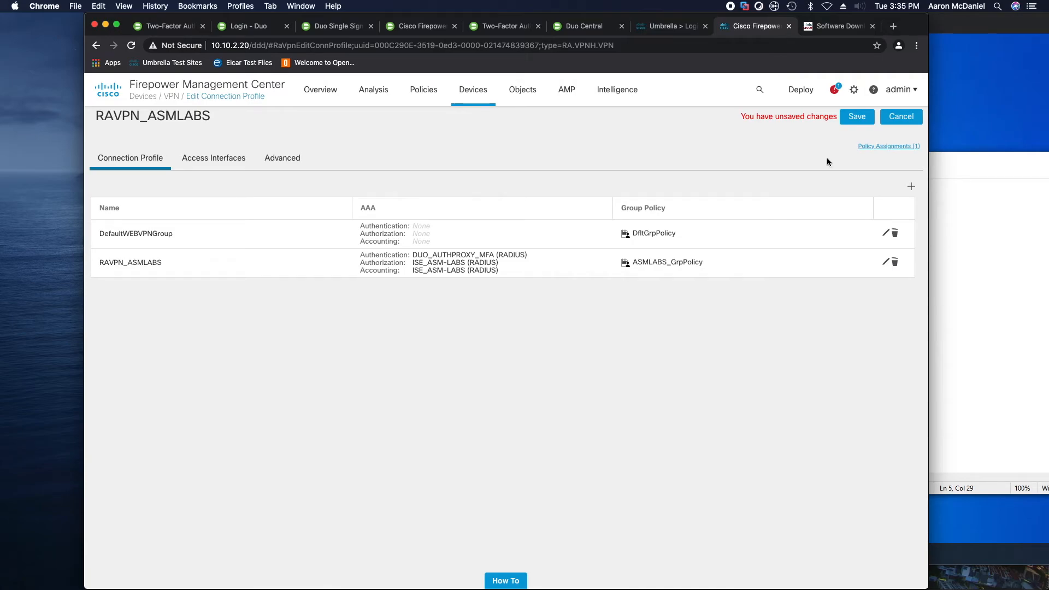
left_click(855, 117)
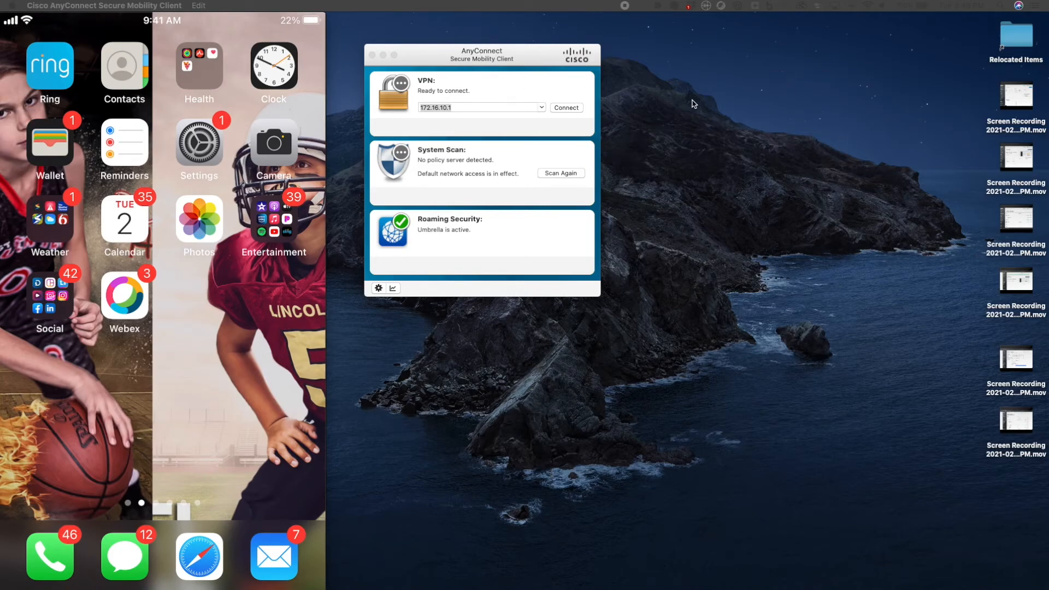
Connect to 172.16.10.1 past the untrusted certificate warning and submit the RAVPN_ASMLABS account password
left_click(568, 107)
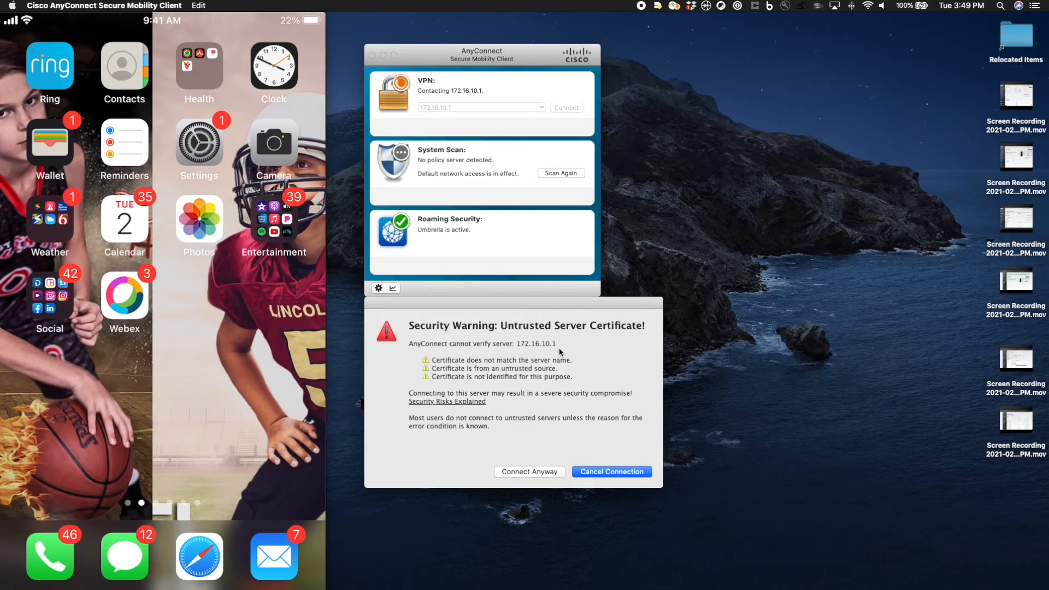
left_click(540, 471)
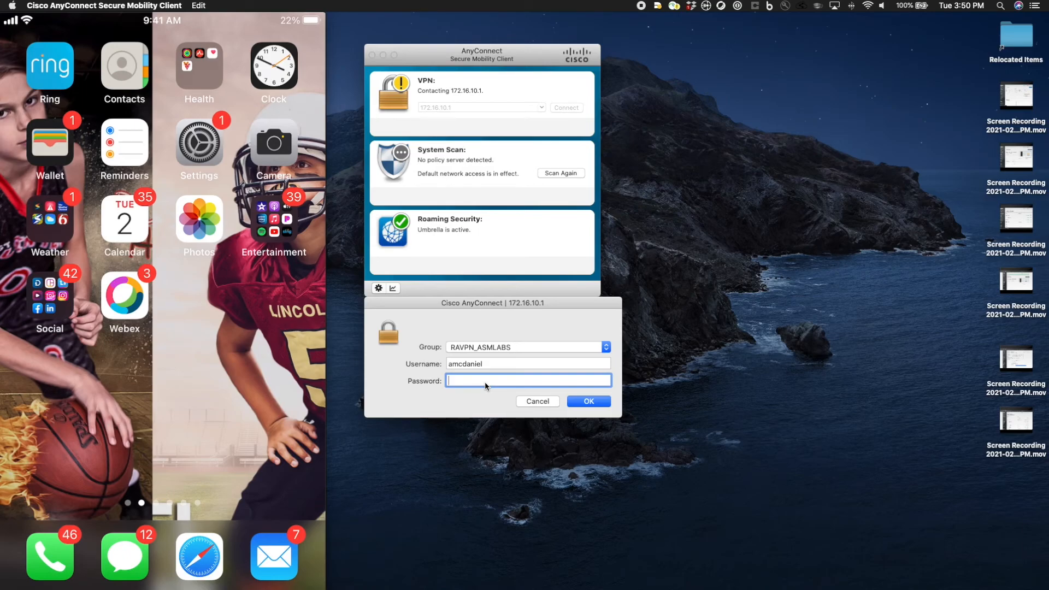
type("••••••")
key("Return")
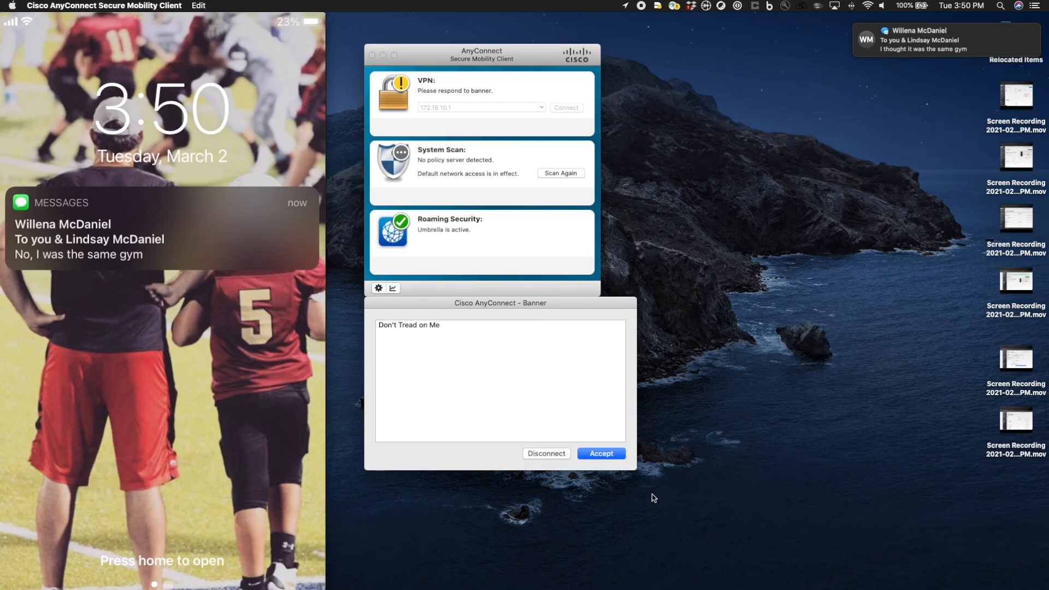
Accept the 'Don't Tread on Me' banner, then reopen the AnyConnect window from the menu-bar icon
left_click(609, 457)
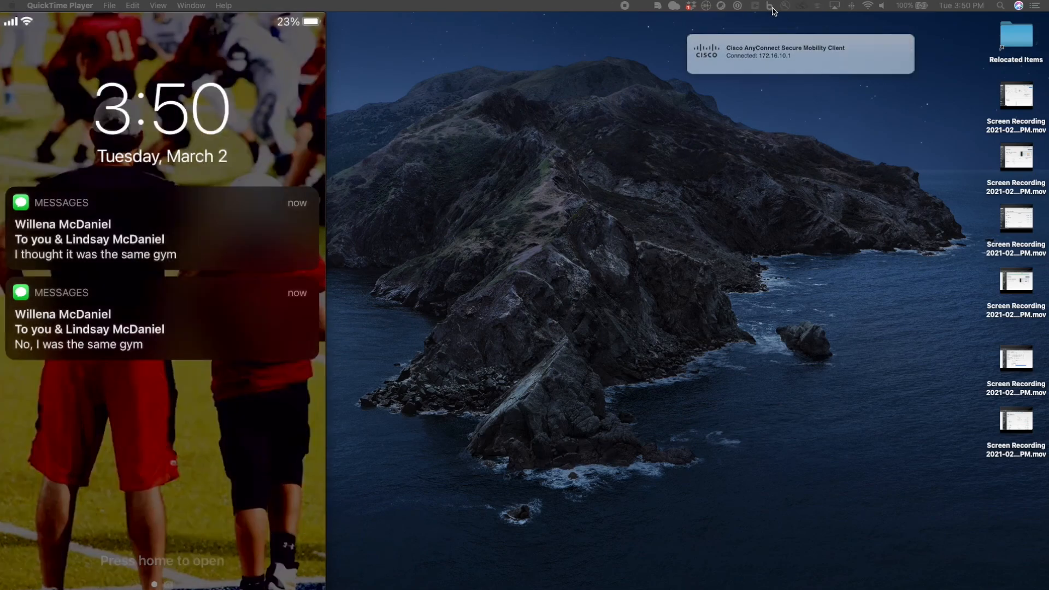
left_click(676, 6)
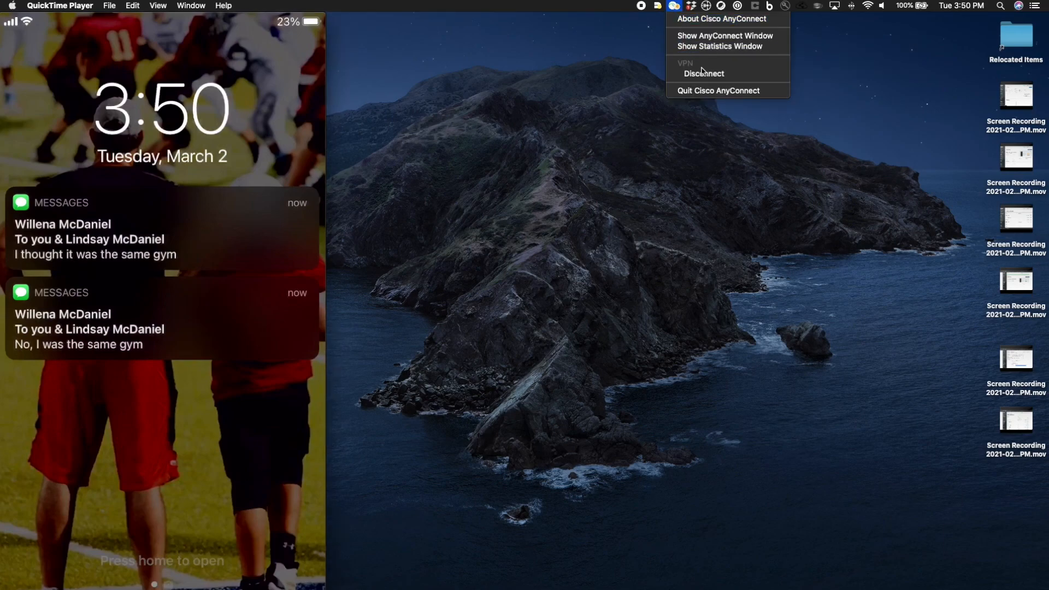
left_click(705, 36)
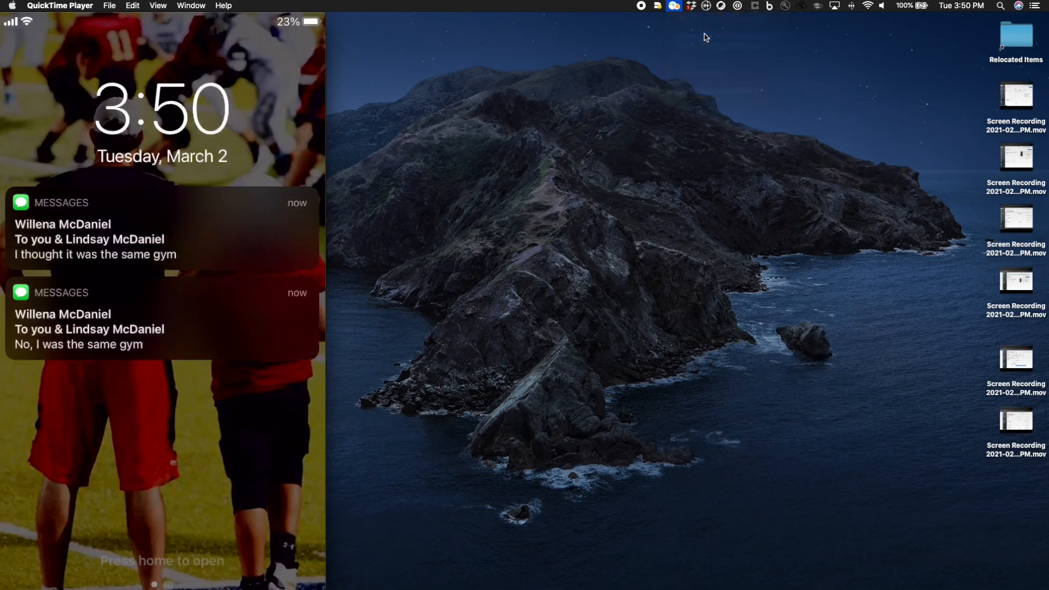